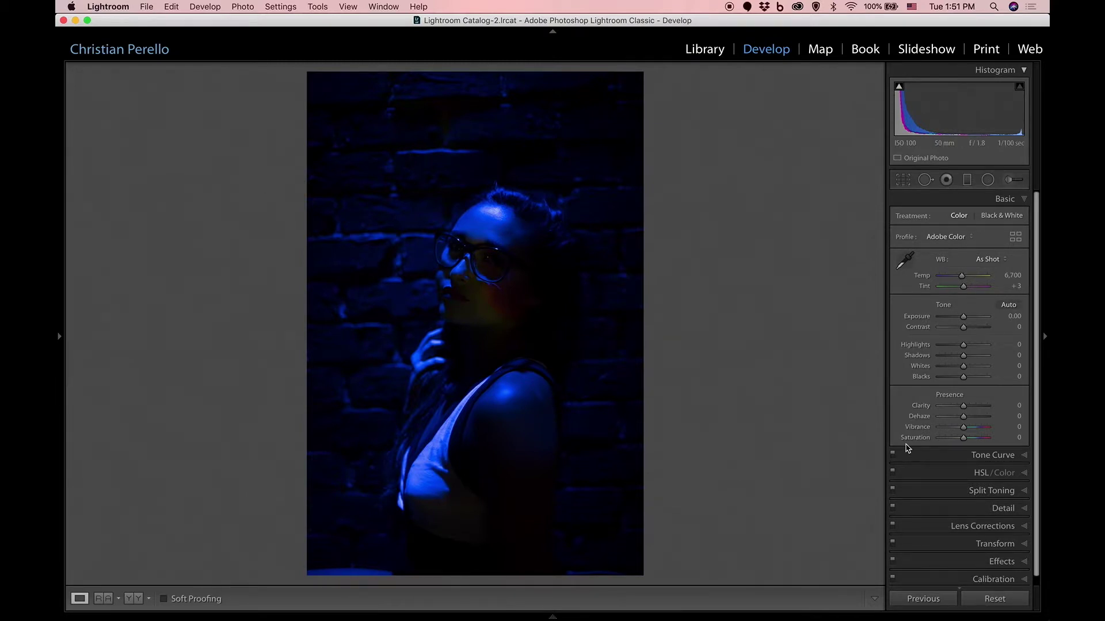
Enable the lens profile corrections and chromatic aberration removal, and check the Nikon lens model list, keeping Nikon AF NIKKOR 50mm f/1.8D.
{"action": "left_click", "coordinate": [956, 527]}
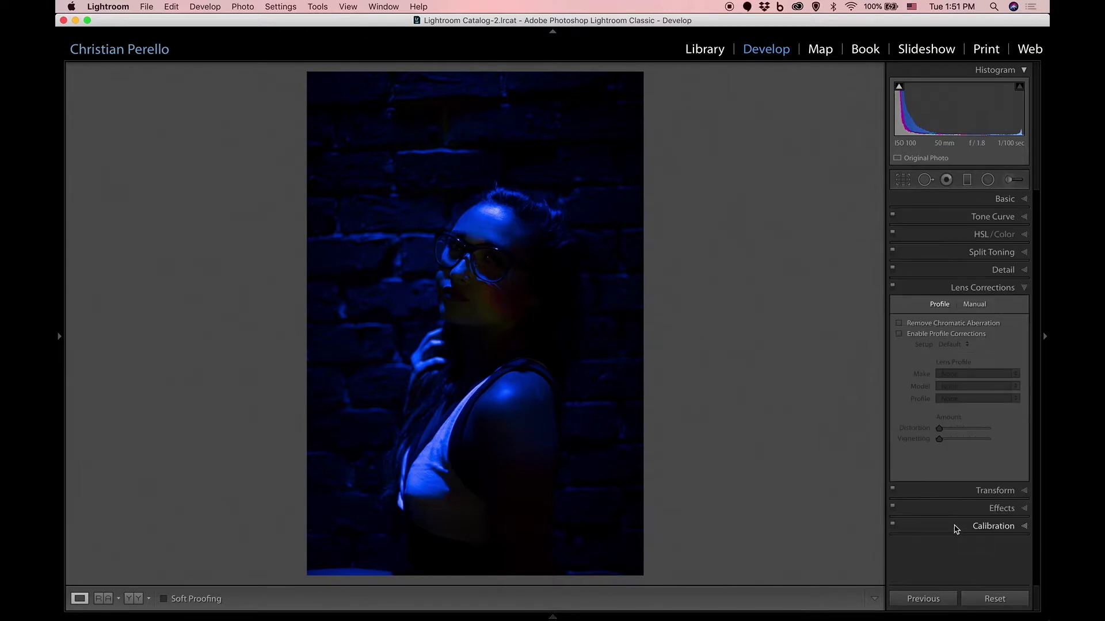
{"action": "left_click", "coordinate": [899, 334]}
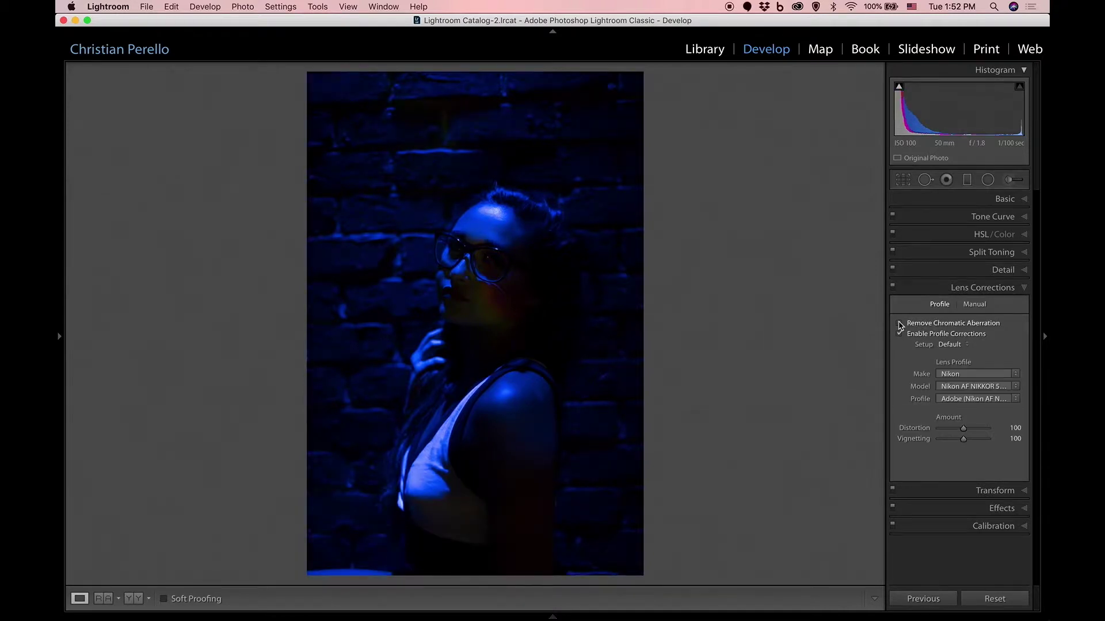
{"action": "left_click", "coordinate": [900, 324]}
{"action": "left_click", "coordinate": [974, 386]}
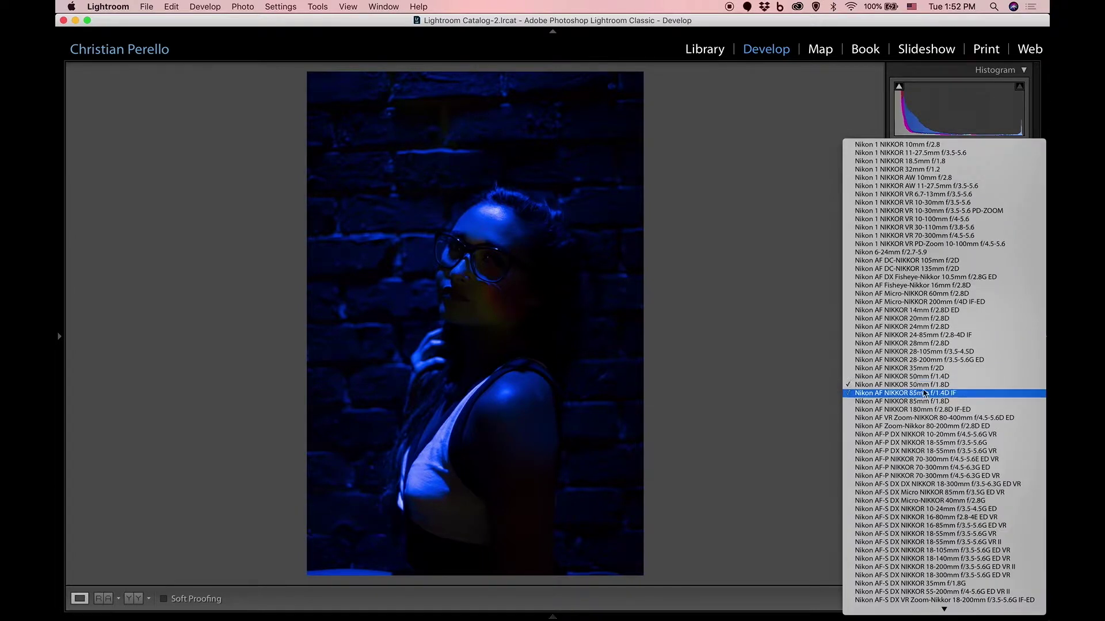
{"action": "left_click", "coordinate": [722, 395]}
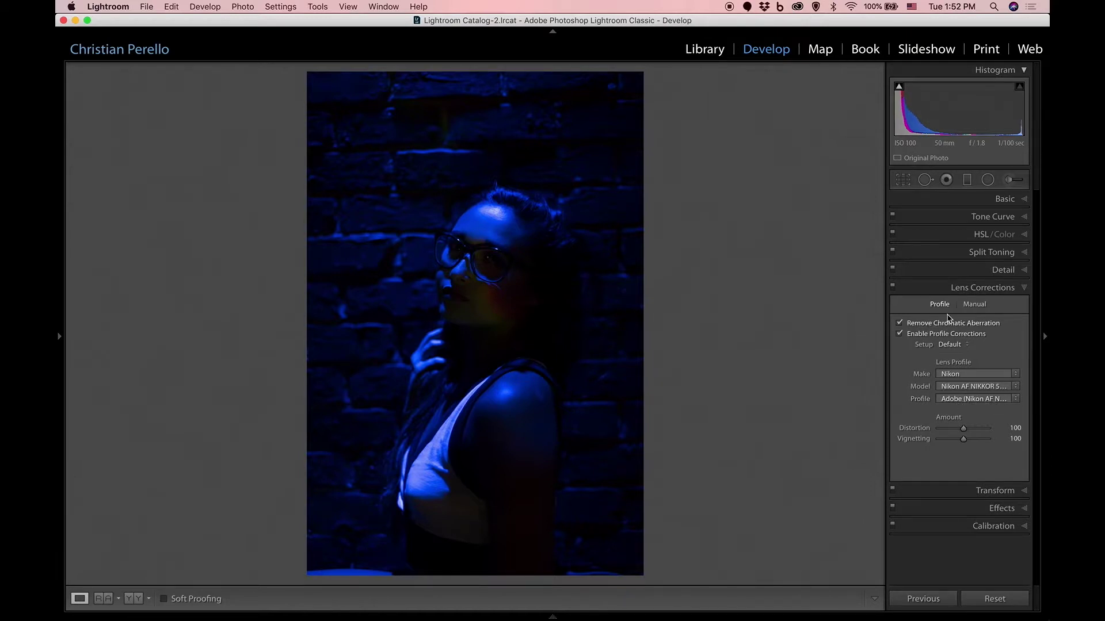
Brighten the portrait by setting Shadows to +100, Exposure to +1.85 and Highlights to +26.
{"action": "left_click", "coordinate": [1004, 199]}
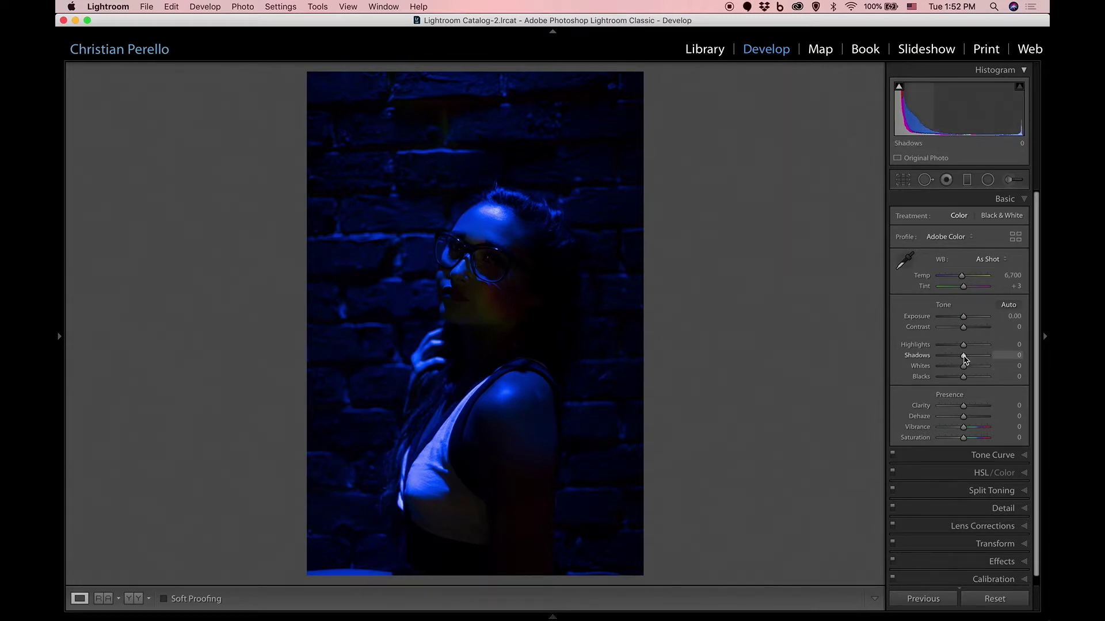
{"action": "left_click_drag", "start_coordinate": [964, 358], "coordinate": [1008, 357]}
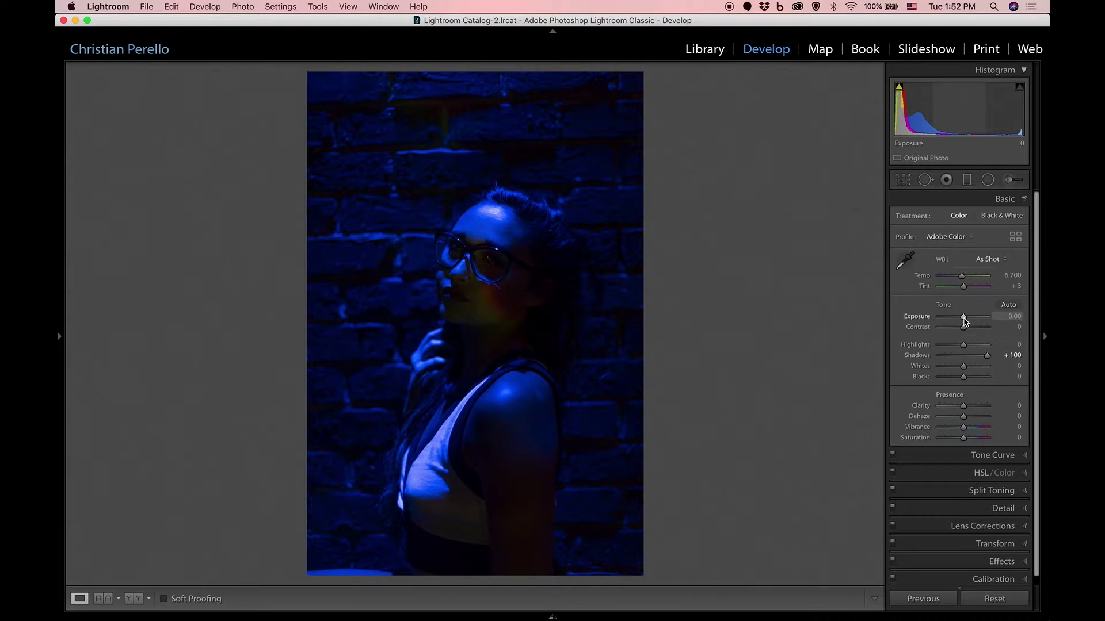
{"action": "left_click_drag", "start_coordinate": [965, 320], "coordinate": [972, 318]}
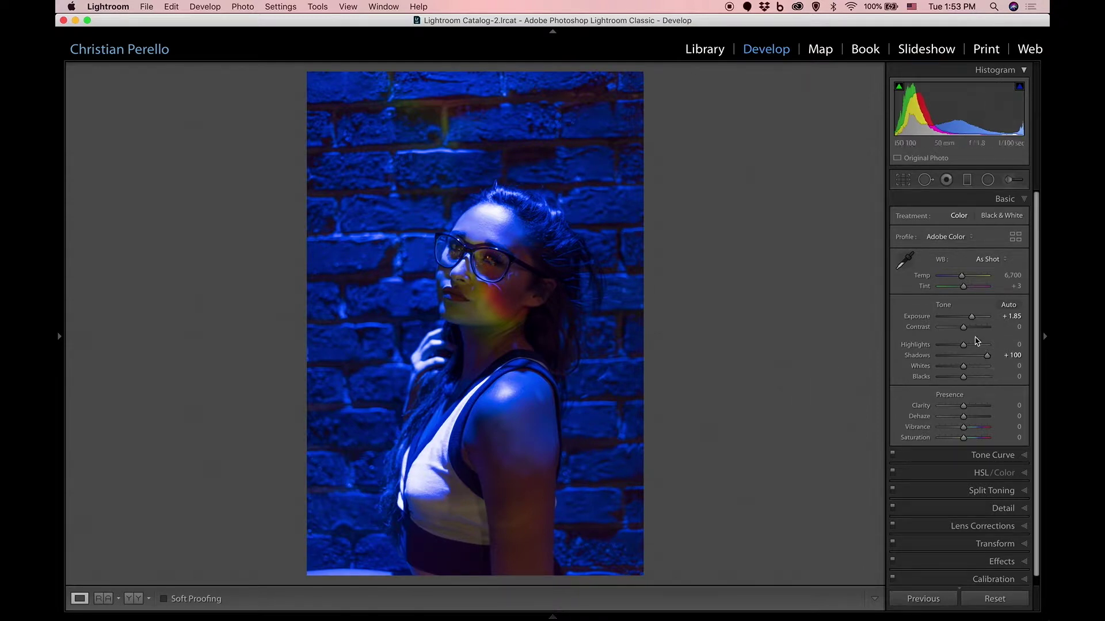
{"action": "mouse_move", "coordinate": [964, 347]}
{"action": "left_mouse_down"}
{"action": "mouse_move", "coordinate": [944, 348]}
{"action": "mouse_move", "coordinate": [972, 348]}
{"action": "left_mouse_up"}
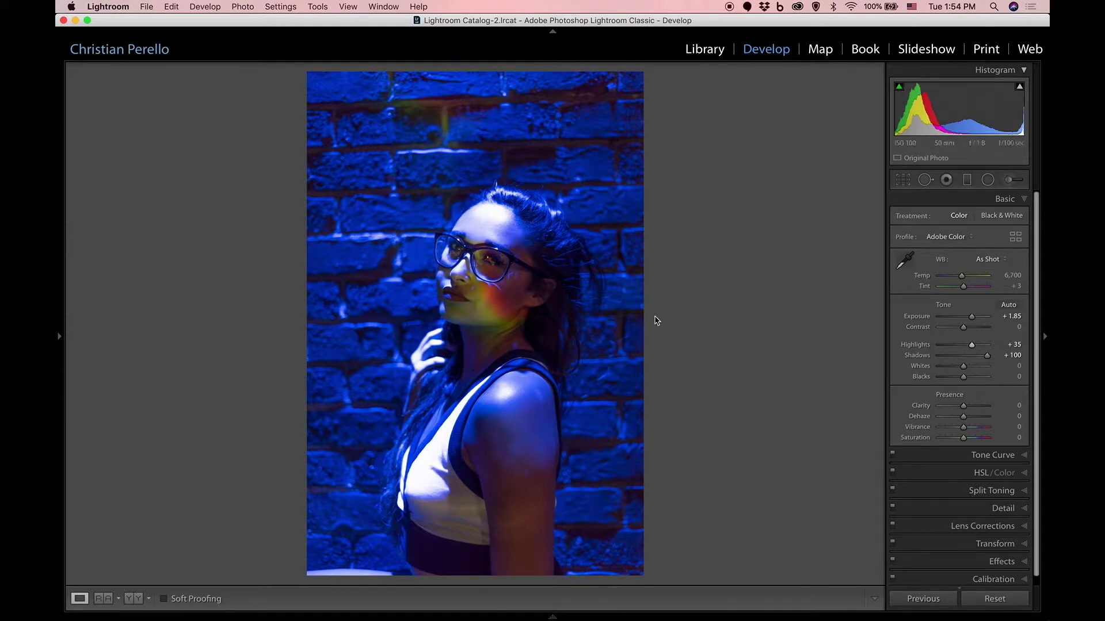
{"action": "left_click_drag", "start_coordinate": [972, 345], "coordinate": [971, 348]}
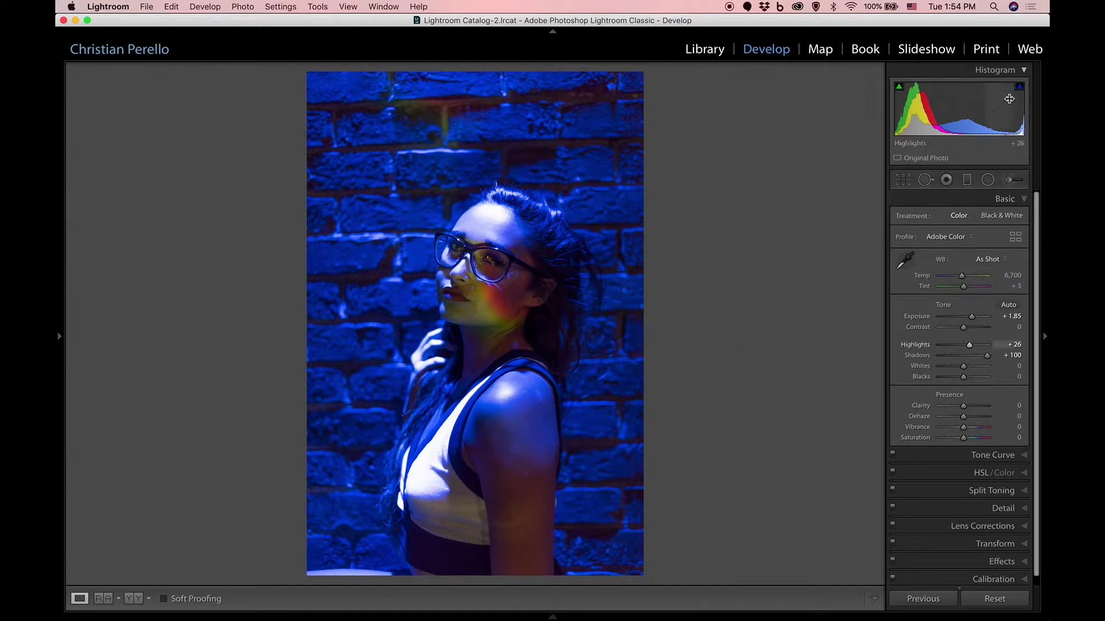
Show the highlight clipping overlay to examine the overexposed areas of the portrait, and turn it off again.
{"action": "mouse_move", "coordinate": [1021, 95]}
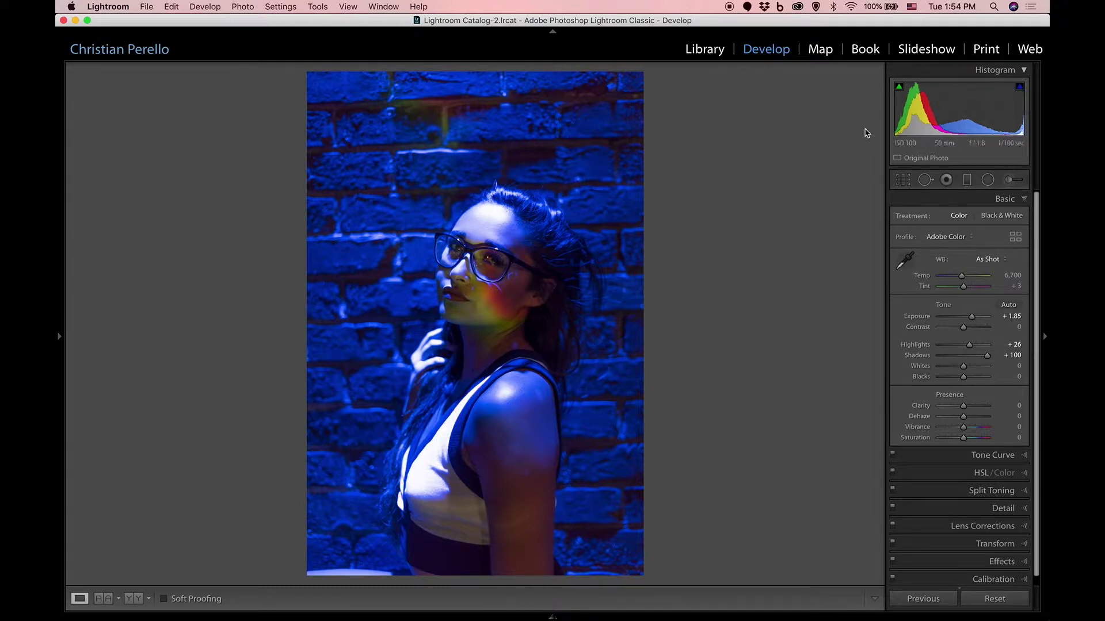
{"action": "key", "text": "j"}
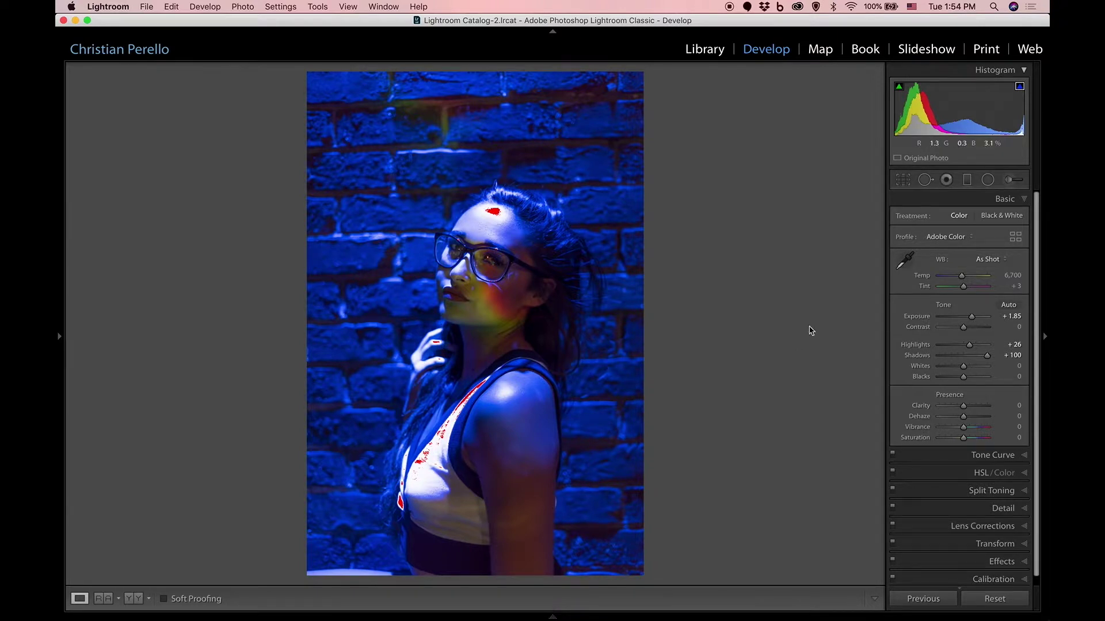
{"action": "left_click", "coordinate": [1020, 87]}
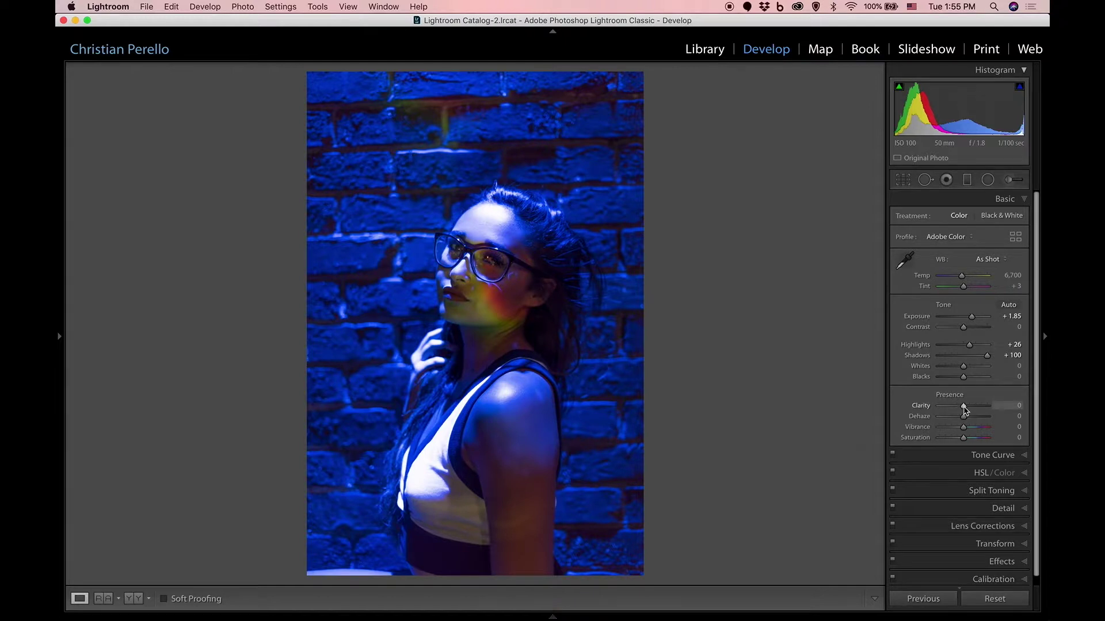
Set Clarity to +5, Vibrance to +28, Saturation to +1 and Blacks to -10, leaving Dehaze at 0.
{"action": "left_click_drag", "start_coordinate": [964, 409], "coordinate": [965, 409]}
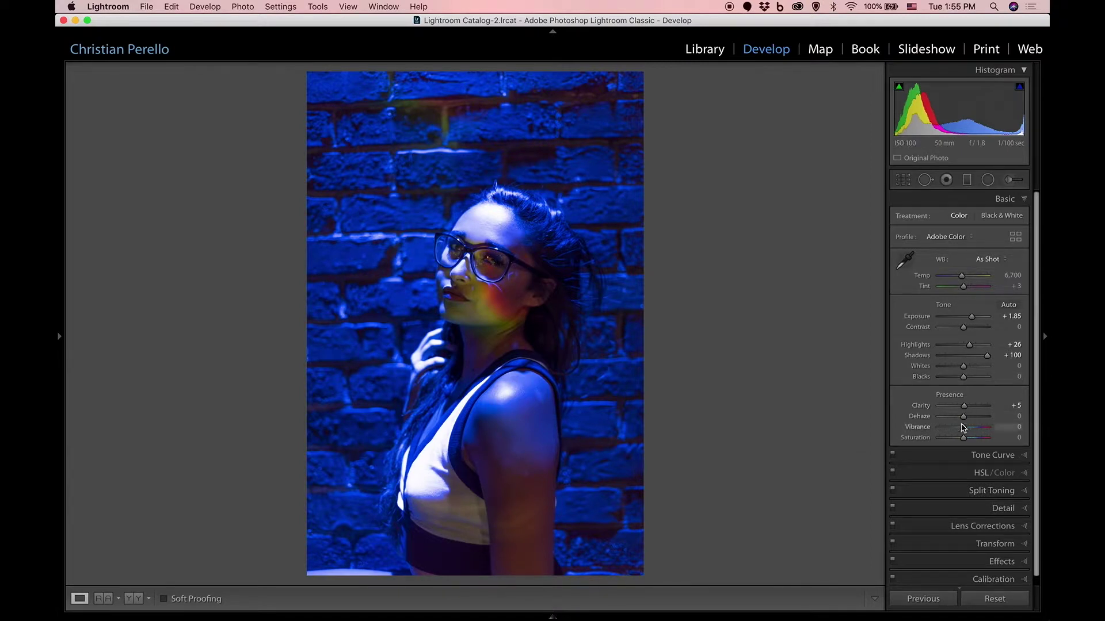
{"action": "left_click_drag", "start_coordinate": [965, 429], "coordinate": [972, 428]}
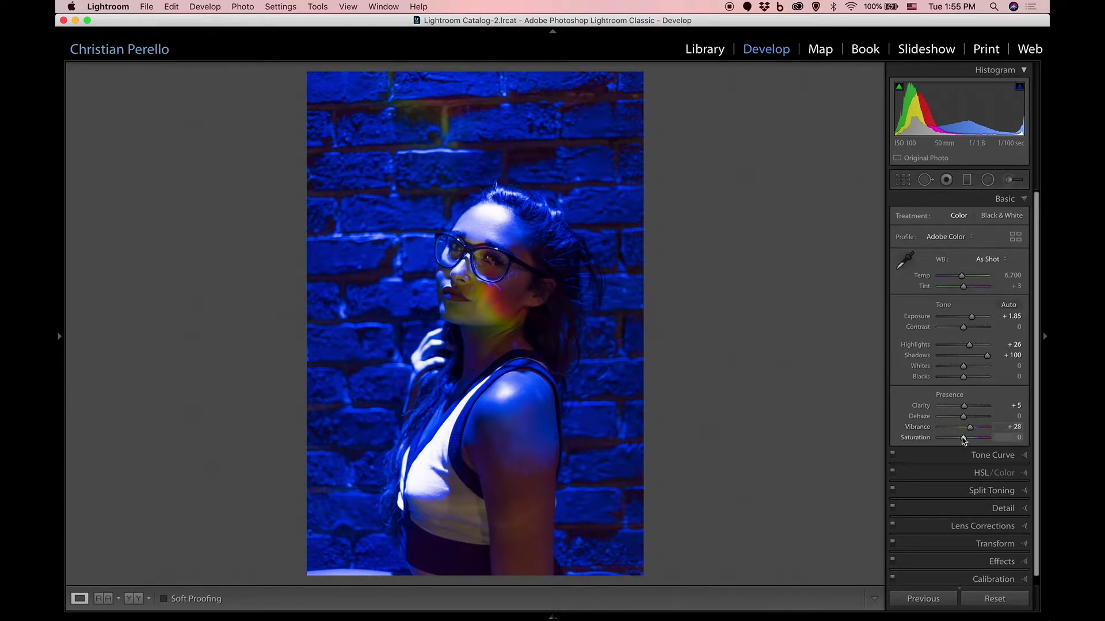
{"action": "left_click_drag", "start_coordinate": [962, 437], "coordinate": [962, 438]}
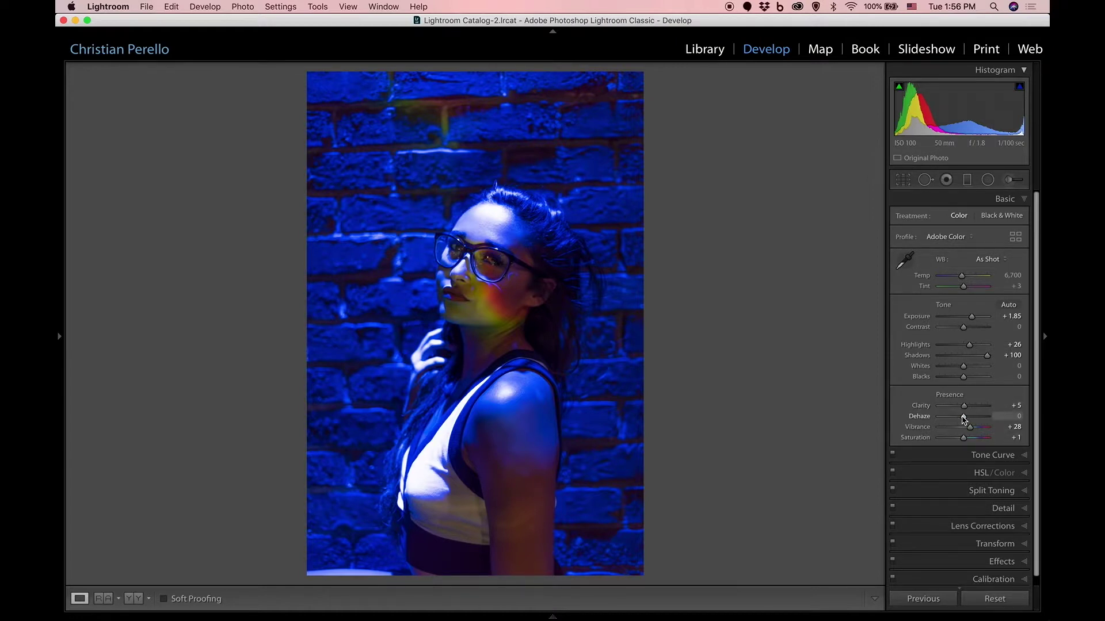
{"action": "left_click_drag", "start_coordinate": [964, 419], "coordinate": [963, 420]}
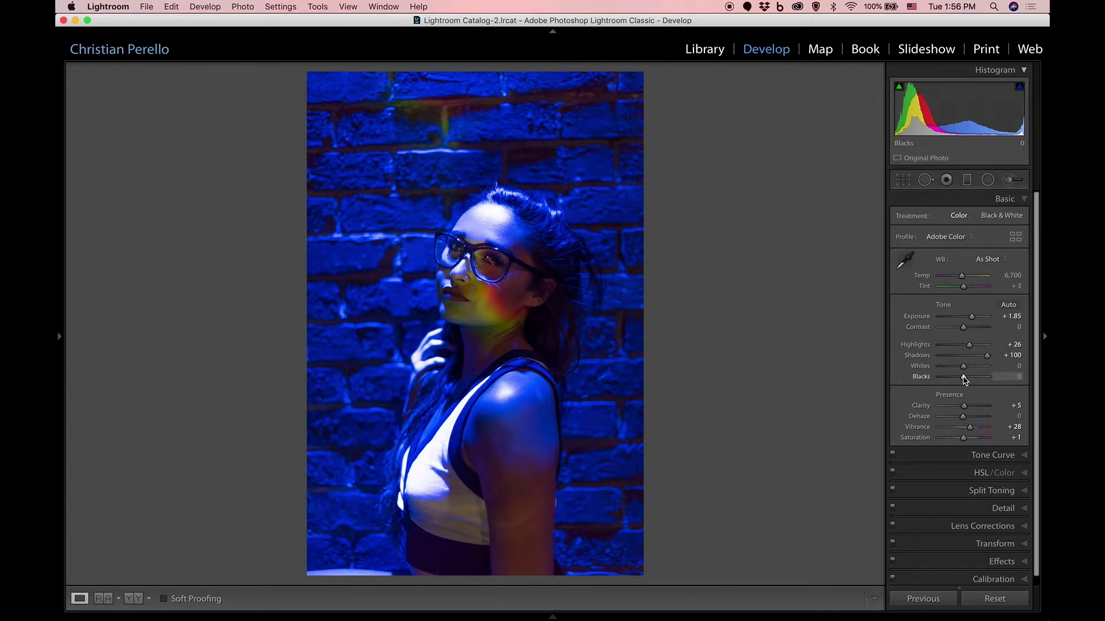
{"action": "left_click_drag", "start_coordinate": [963, 378], "coordinate": [961, 379]}
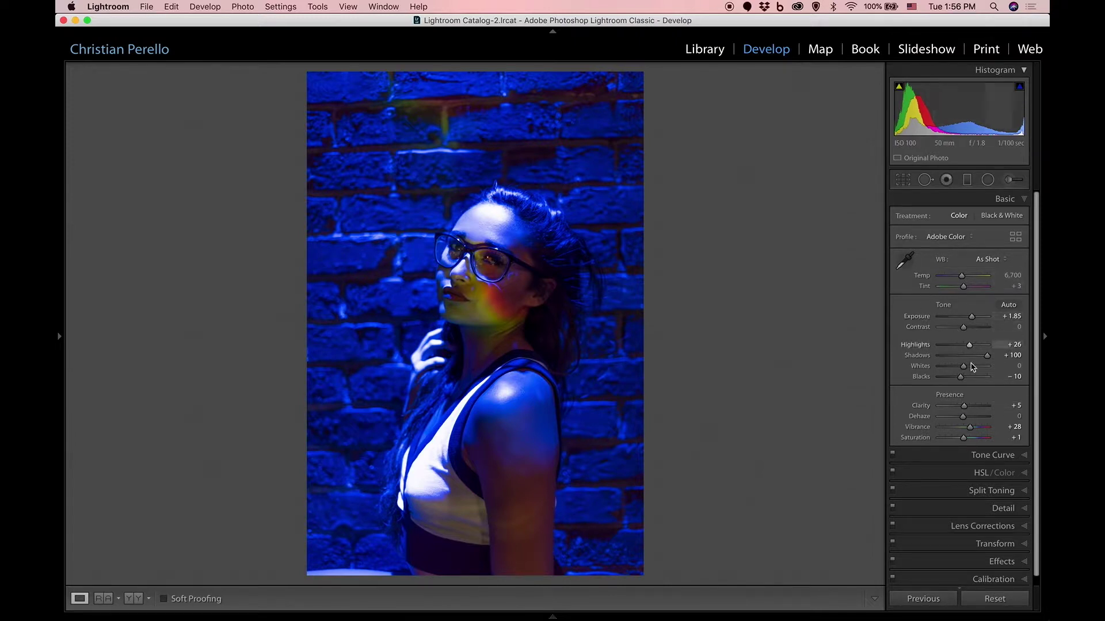
Try an RGB tone curve with a raised black point and lowered midtones, and undo both curve changes.
{"action": "left_click", "coordinate": [978, 456]}
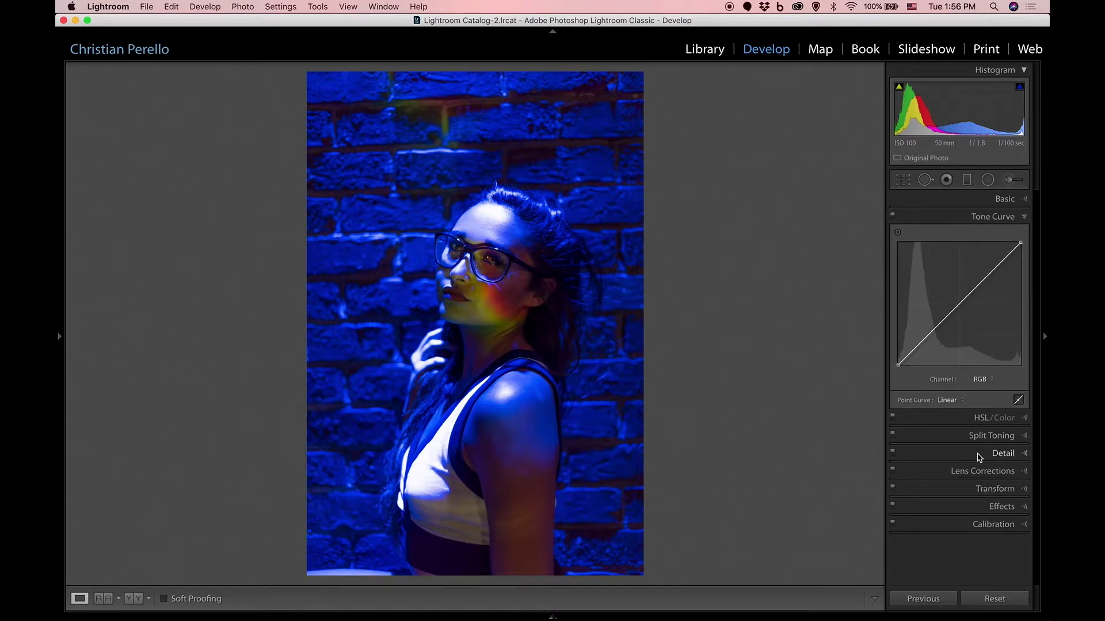
{"action": "left_click_drag", "start_coordinate": [896, 366], "coordinate": [892, 354]}
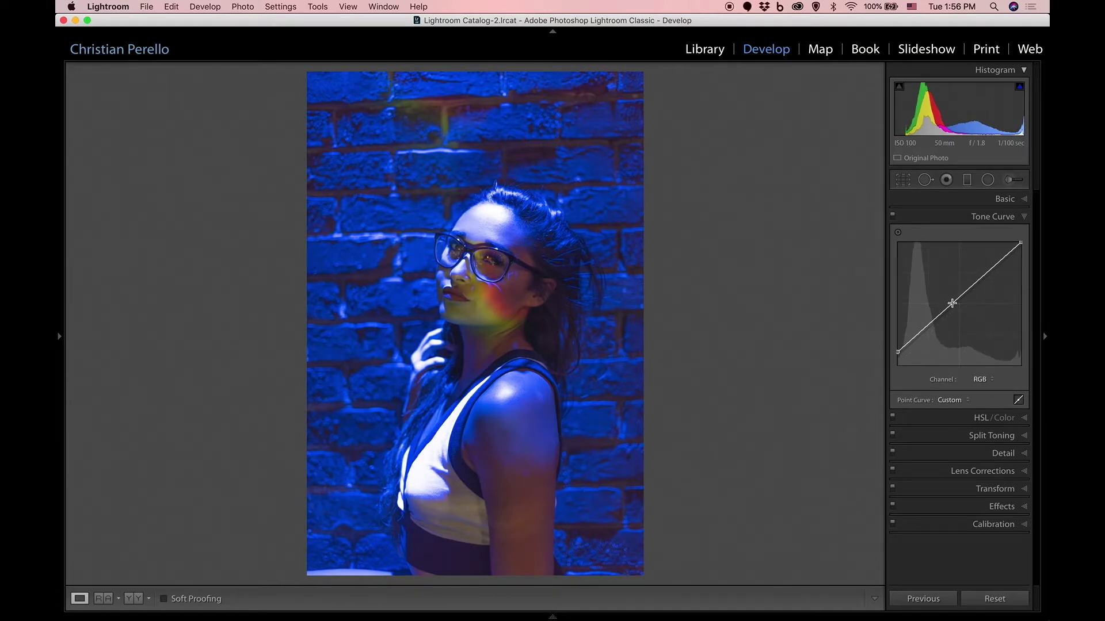
{"action": "left_click_drag", "start_coordinate": [960, 298], "coordinate": [954, 318]}
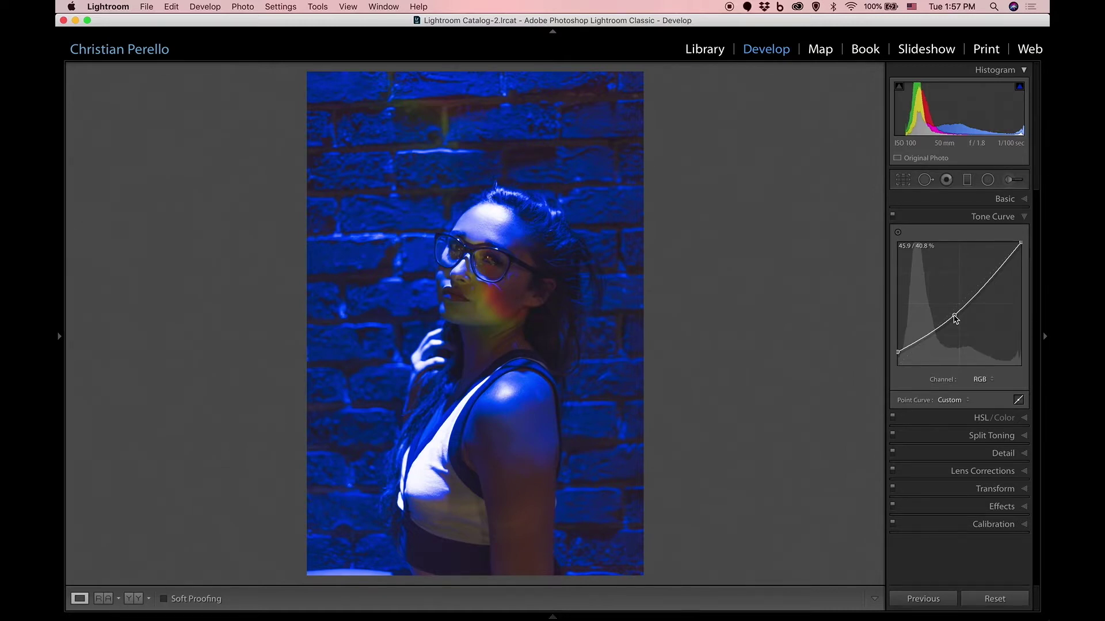
{"action": "key", "text": "super+z"}
{"action": "key", "text": "super+z"}
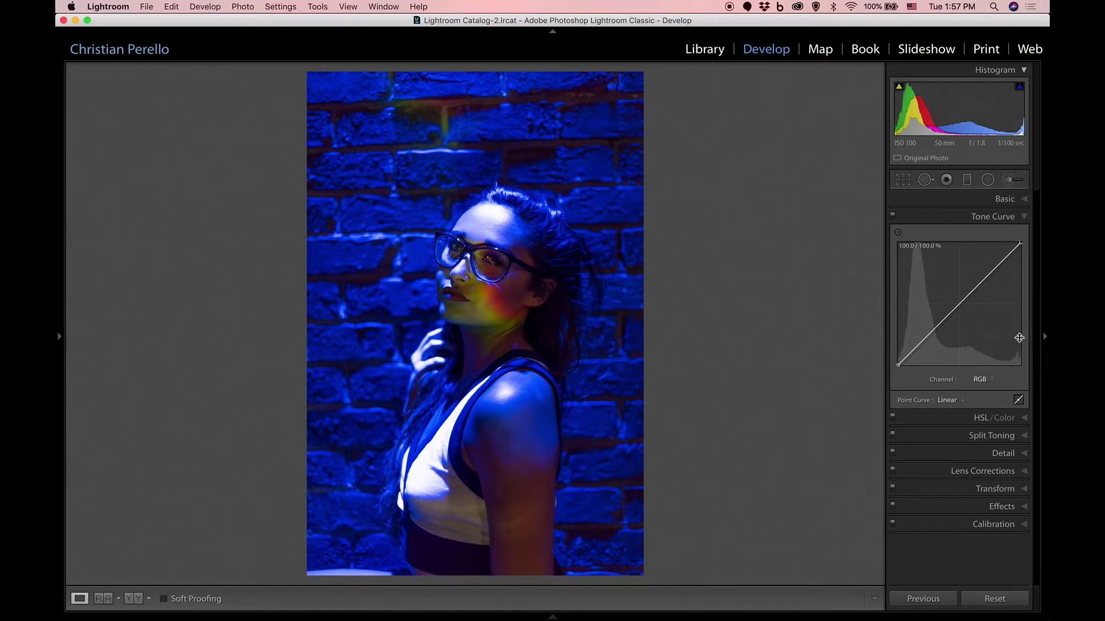
Set the sharpening Masking to 64 while previewing the edge mask in black and white.
{"action": "left_click", "coordinate": [1025, 420]}
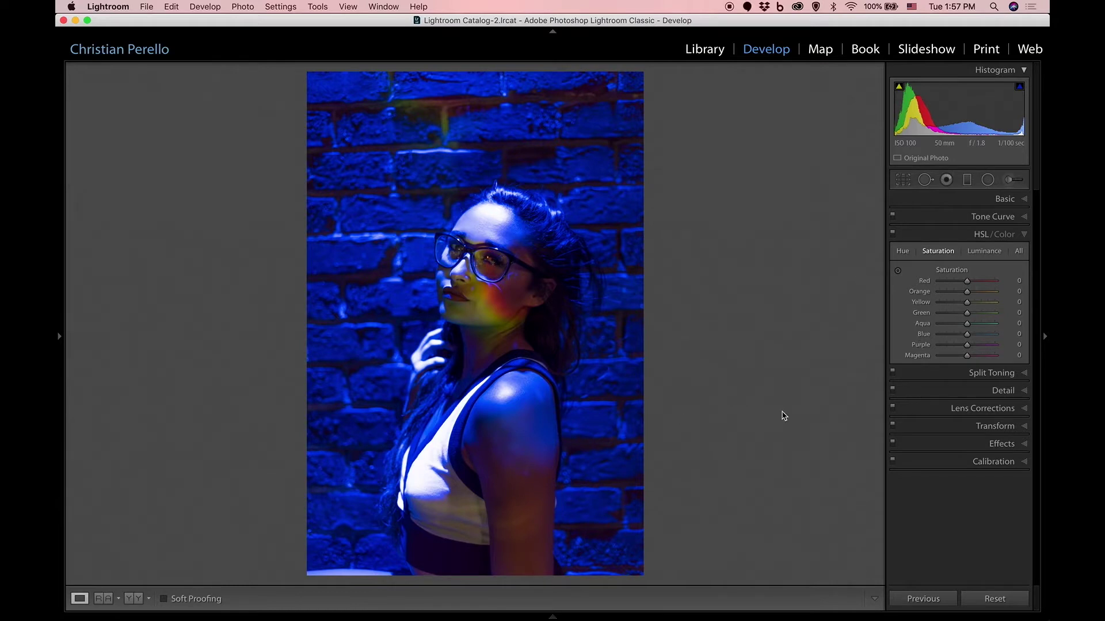
{"action": "left_click", "coordinate": [975, 391]}
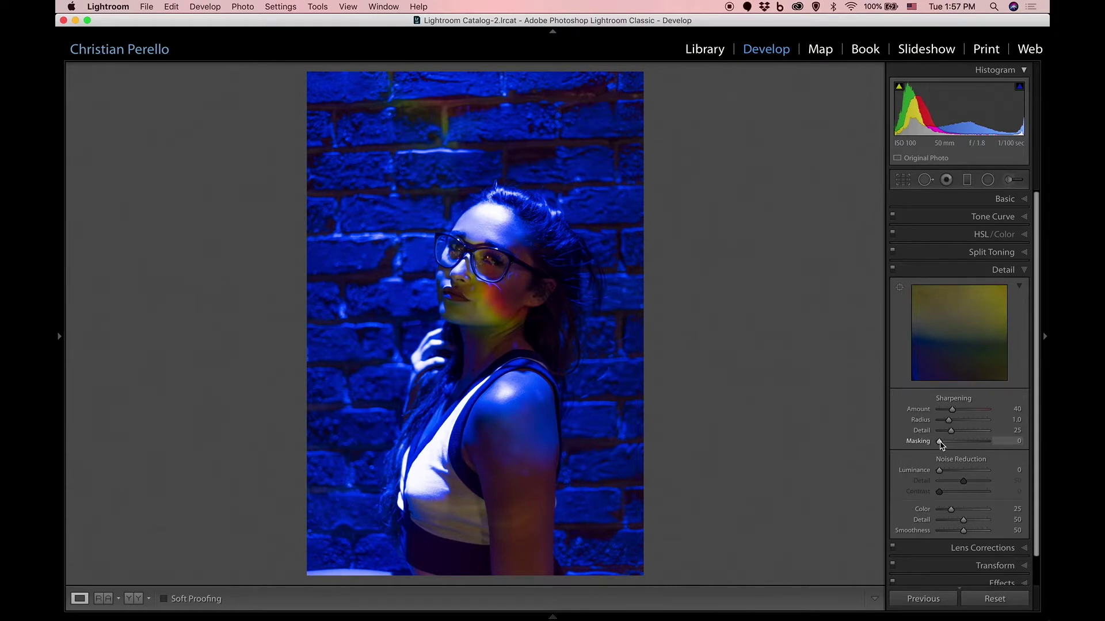
{"action": "key", "text": "alt"}
{"action": "left_click_drag", "start_coordinate": [941, 445], "coordinate": [971, 443]}
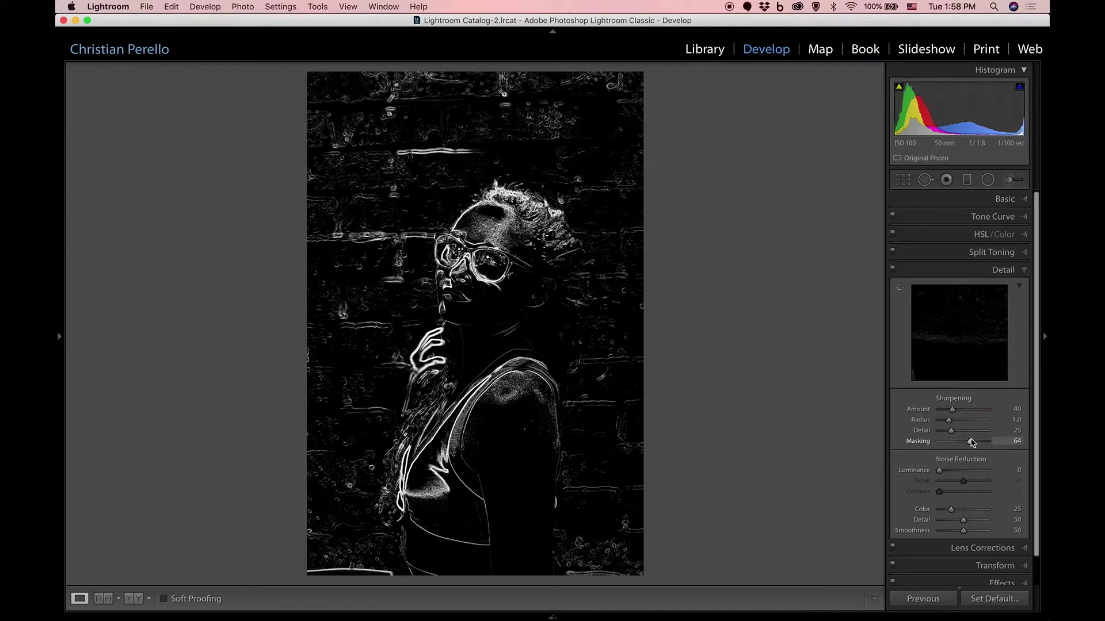
{"action": "left_click_drag", "start_coordinate": [972, 442], "coordinate": [971, 442]}
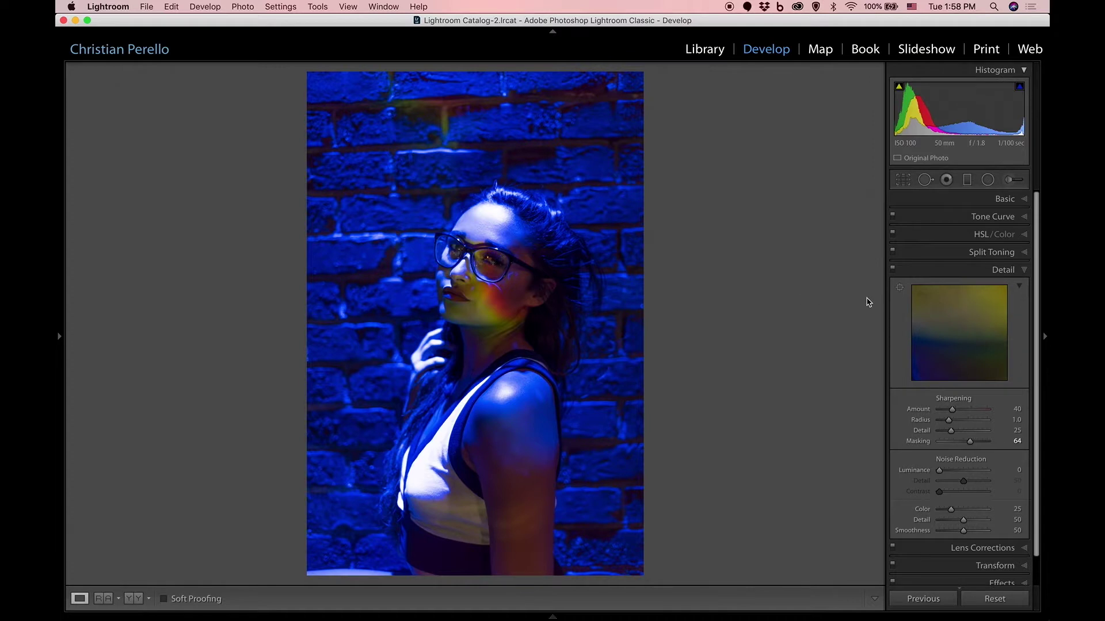
Examine the sharpness and noise up close on the woman's face and hair and on the brick wall.
{"action": "left_click_drag", "start_coordinate": [964, 323], "coordinate": [907, 483]}
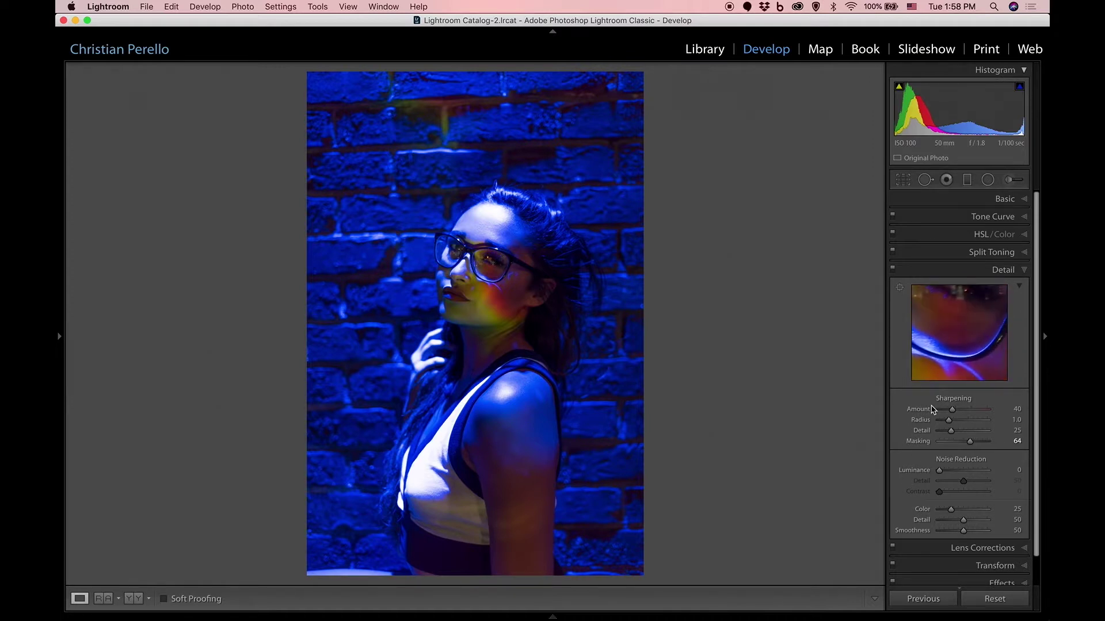
{"action": "left_click_drag", "start_coordinate": [964, 328], "coordinate": [887, 450]}
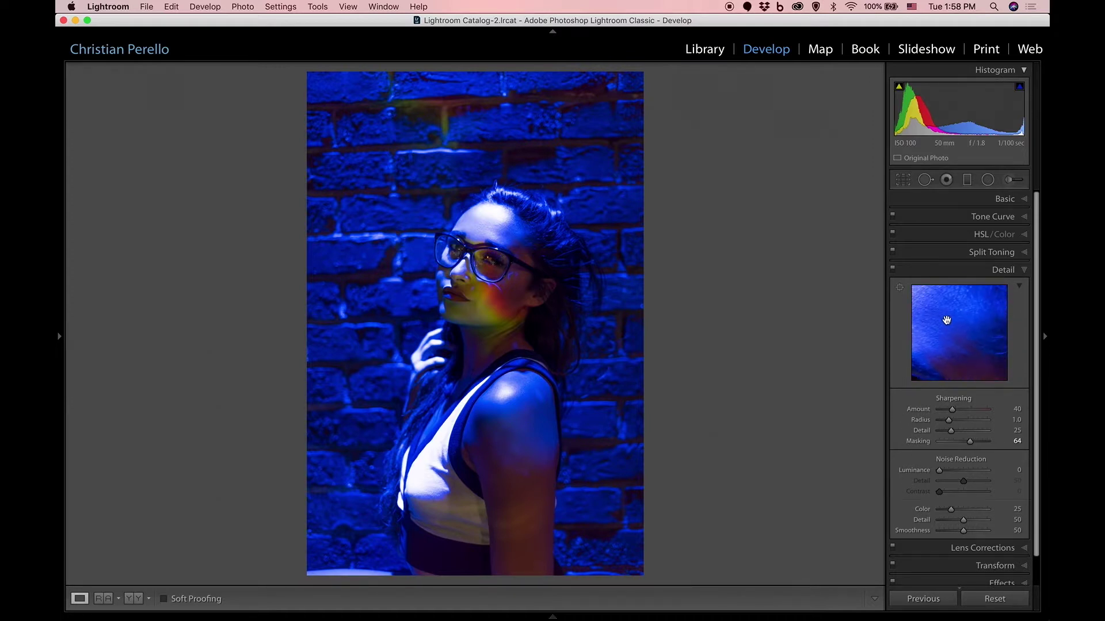
{"action": "mouse_move", "coordinate": [946, 321]}
{"action": "left_mouse_down"}
{"action": "mouse_move", "coordinate": [1004, 351]}
{"action": "mouse_move", "coordinate": [912, 322]}
{"action": "mouse_move", "coordinate": [851, 323]}
{"action": "left_mouse_up"}
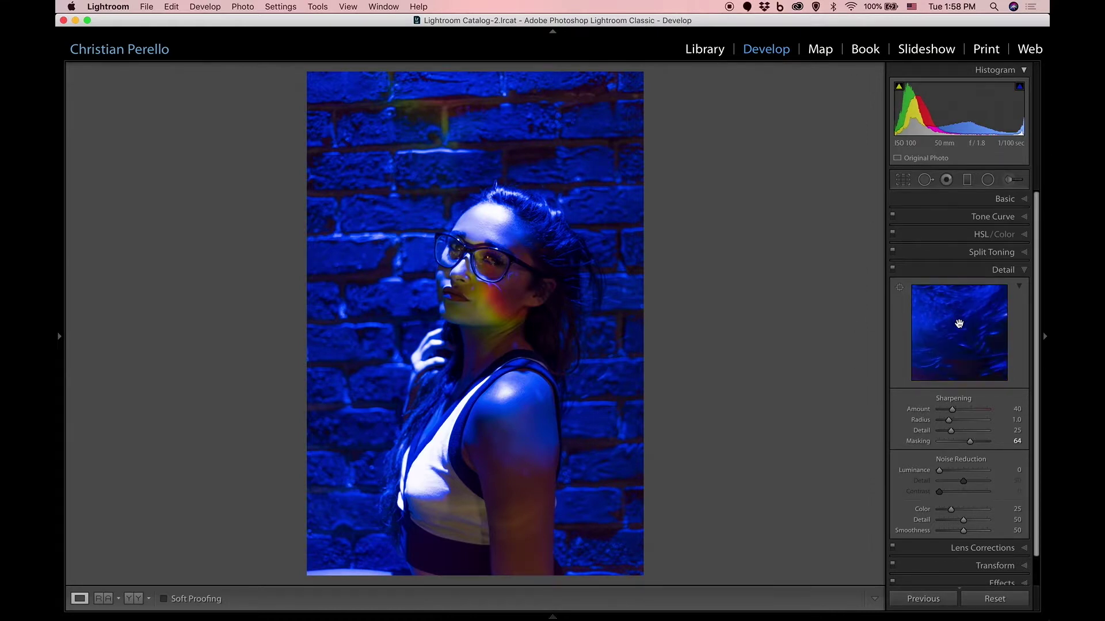
{"action": "left_click_drag", "start_coordinate": [937, 313], "coordinate": [981, 293]}
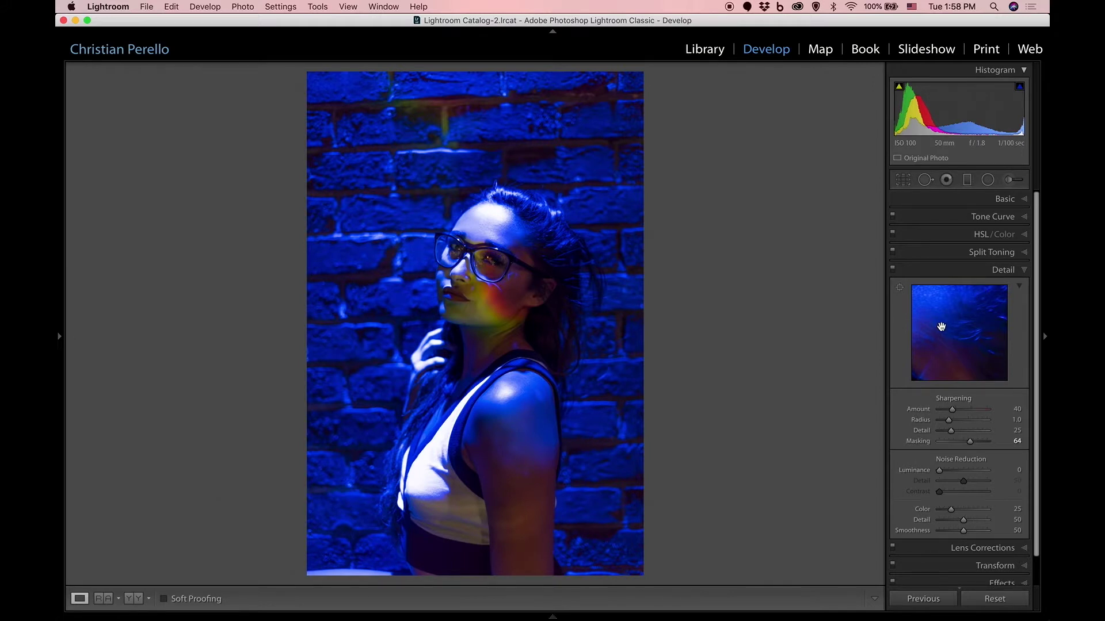
{"action": "left_click_drag", "start_coordinate": [942, 316], "coordinate": [978, 353]}
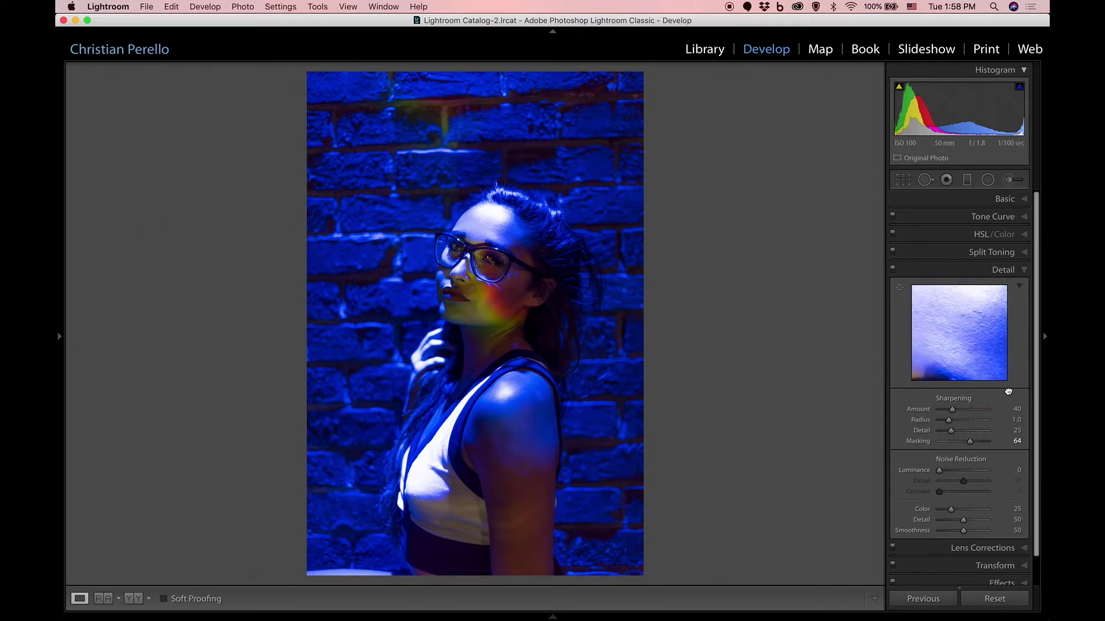
{"action": "left_click_drag", "start_coordinate": [934, 321], "coordinate": [980, 286]}
{"action": "left_click", "coordinate": [969, 325]}
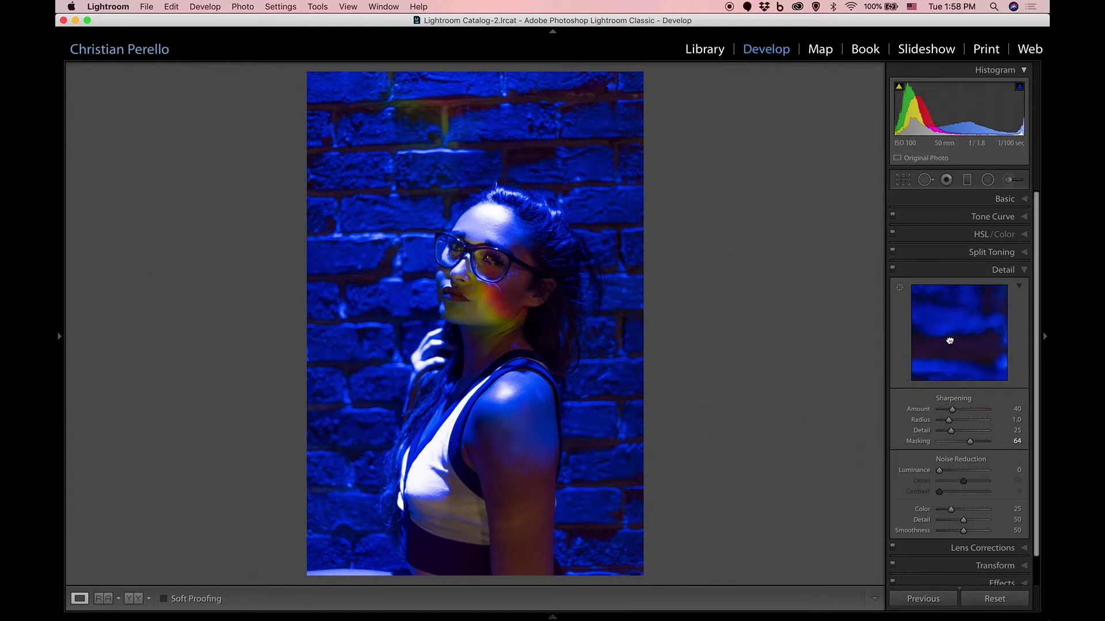
{"action": "left_click_drag", "start_coordinate": [947, 335], "coordinate": [927, 263]}
{"action": "left_click_drag", "start_coordinate": [944, 340], "coordinate": [1003, 279]}
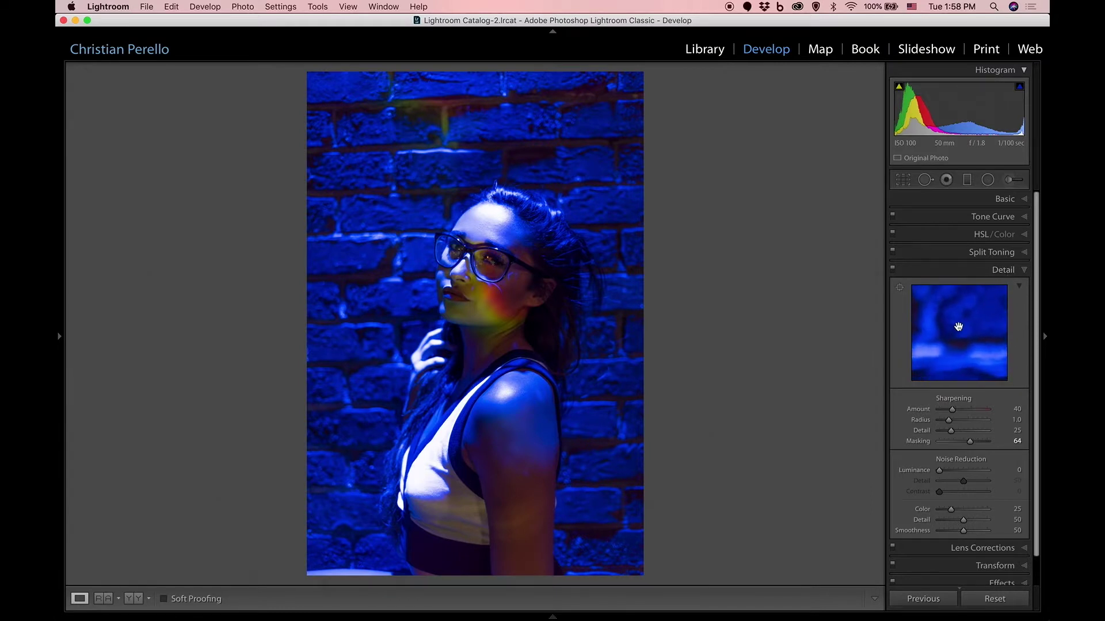
{"action": "left_click_drag", "start_coordinate": [940, 354], "coordinate": [974, 329]}
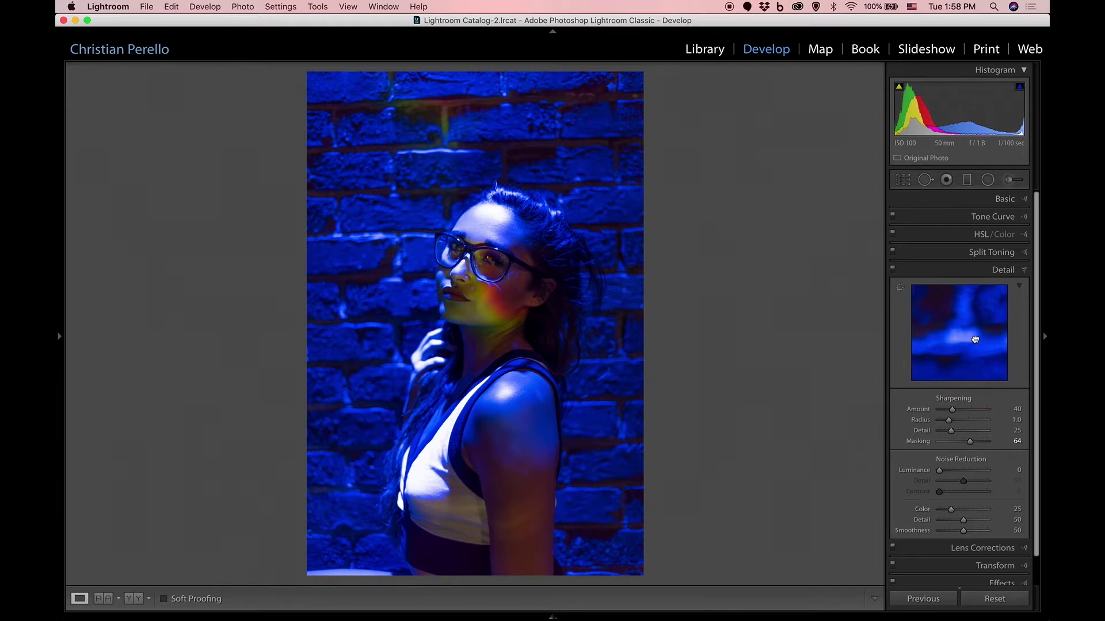
{"action": "left_click", "coordinate": [438, 144]}
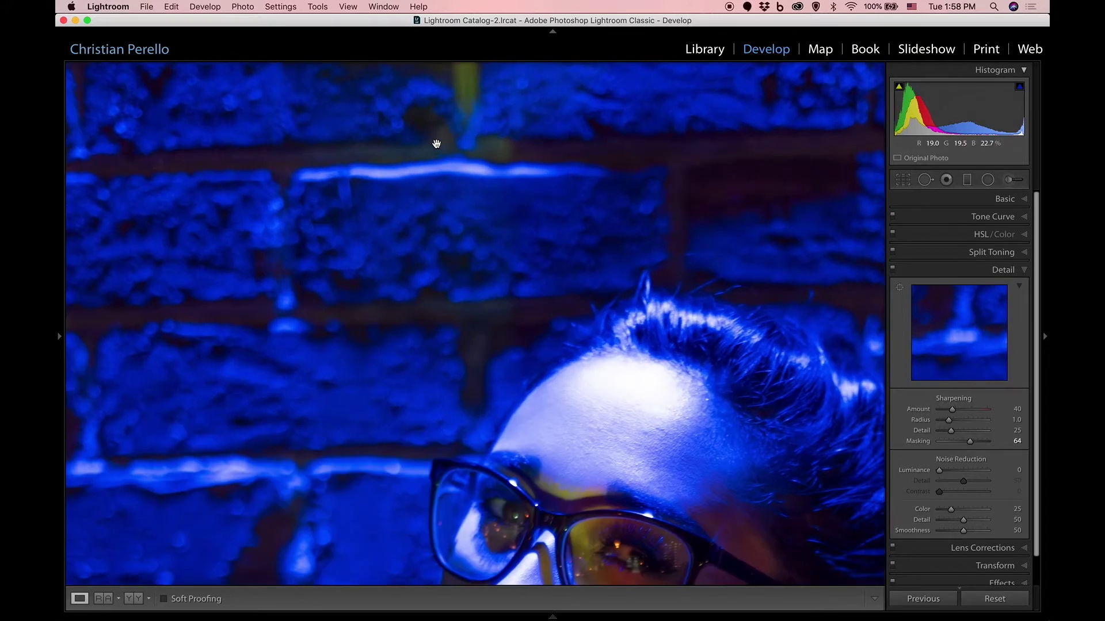
{"action": "left_click_drag", "start_coordinate": [436, 143], "coordinate": [449, 310]}
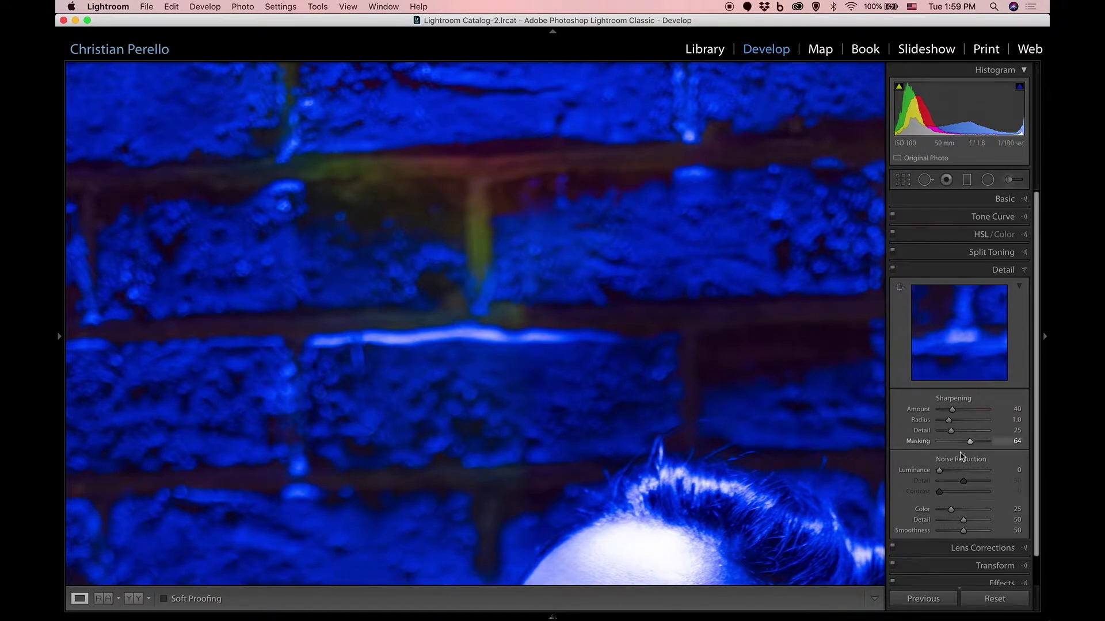
Set the Luminance noise reduction to 16 and return to the full view of the photo.
{"action": "left_click_drag", "start_coordinate": [941, 472], "coordinate": [948, 473]}
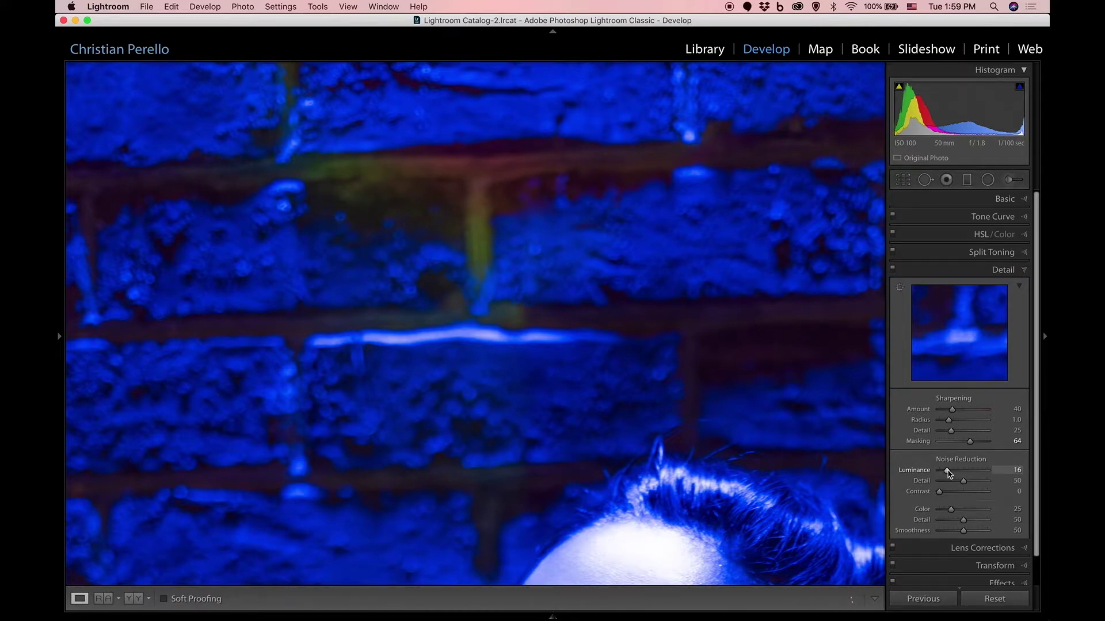
{"action": "left_click", "coordinate": [549, 309]}
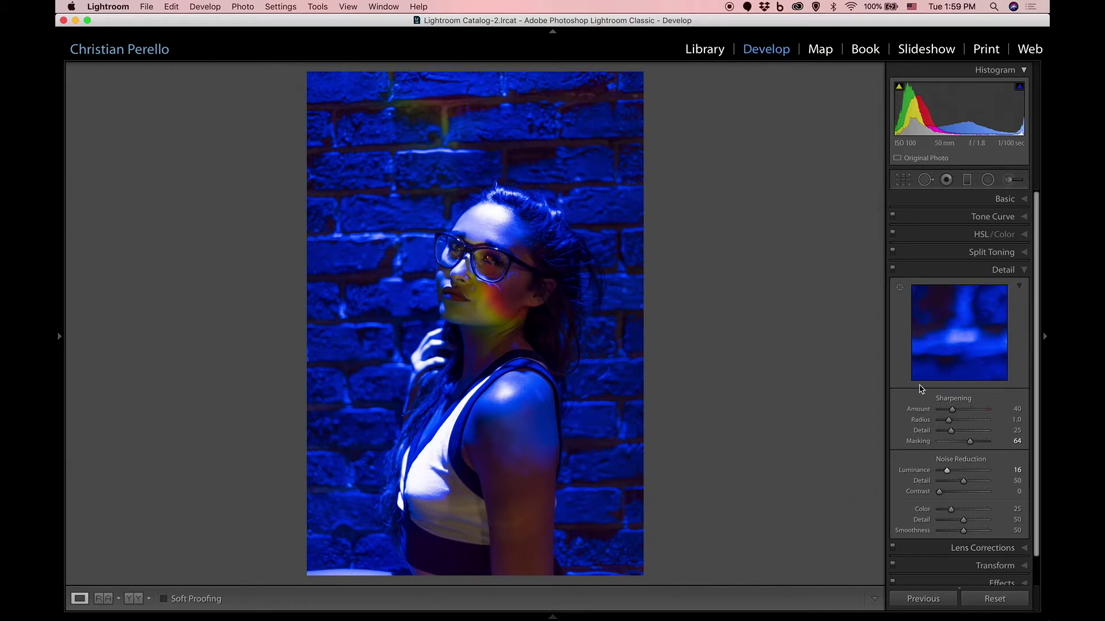
{"action": "left_click", "coordinate": [976, 548]}
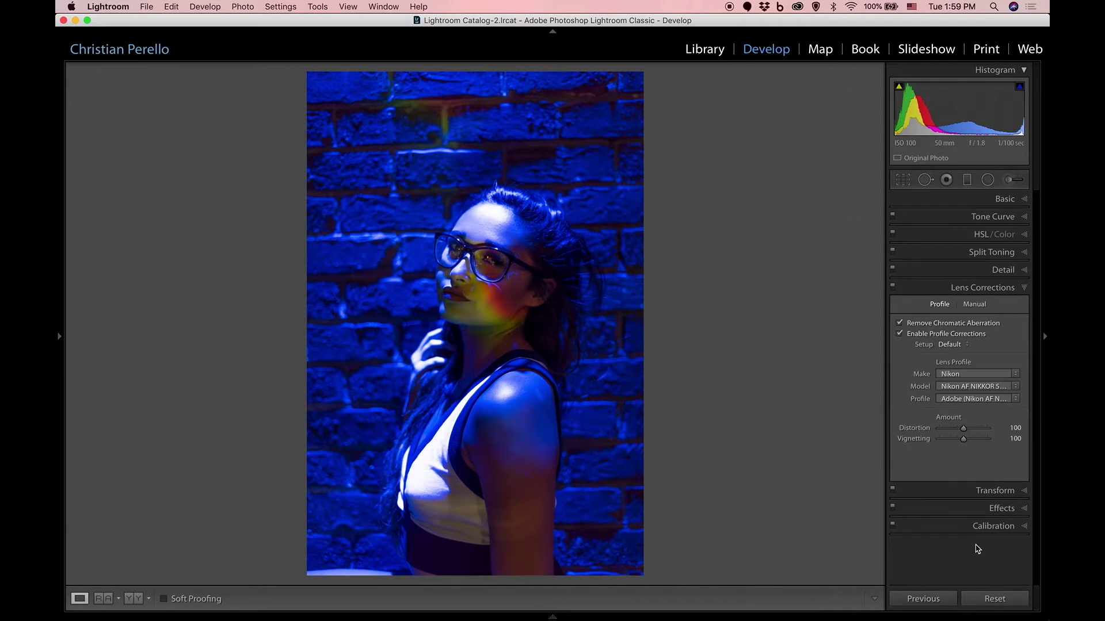
{"action": "left_click", "coordinate": [983, 491]}
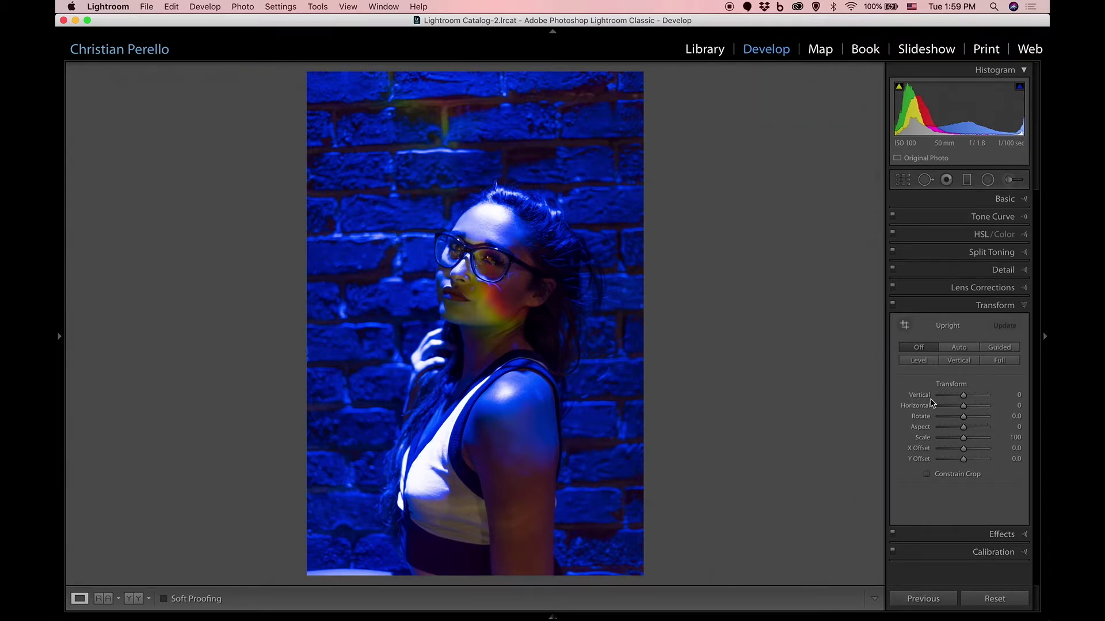
{"action": "left_click", "coordinate": [1001, 199]}
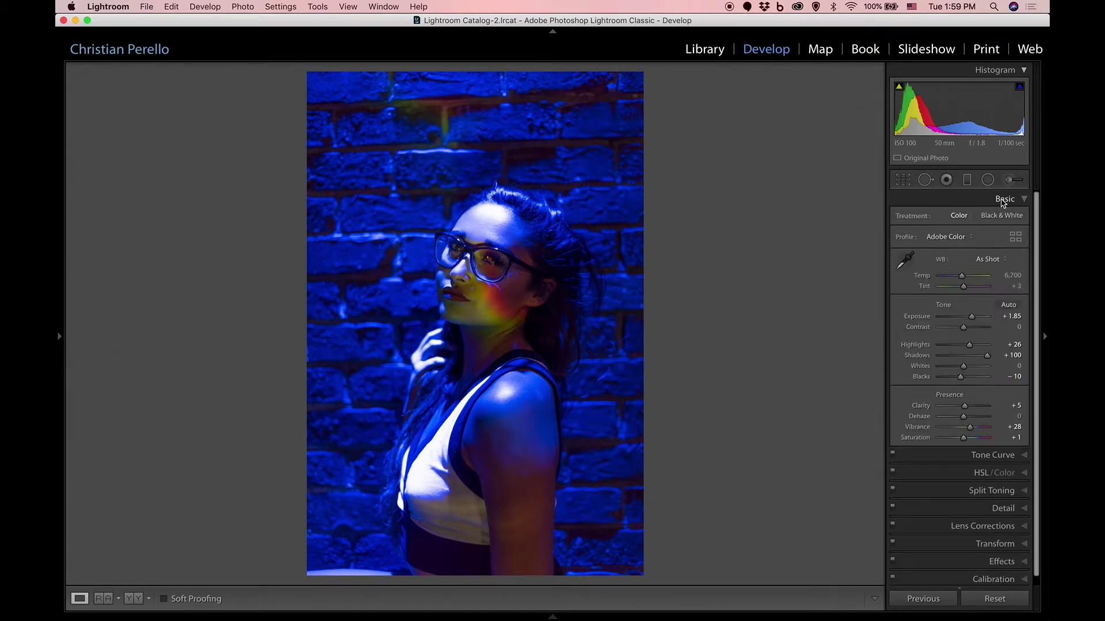
Crop the photo tighter around the woman at the original aspect ratio, trimming mostly the wall above her head, and apply the crop.
{"action": "left_click", "coordinate": [903, 182]}
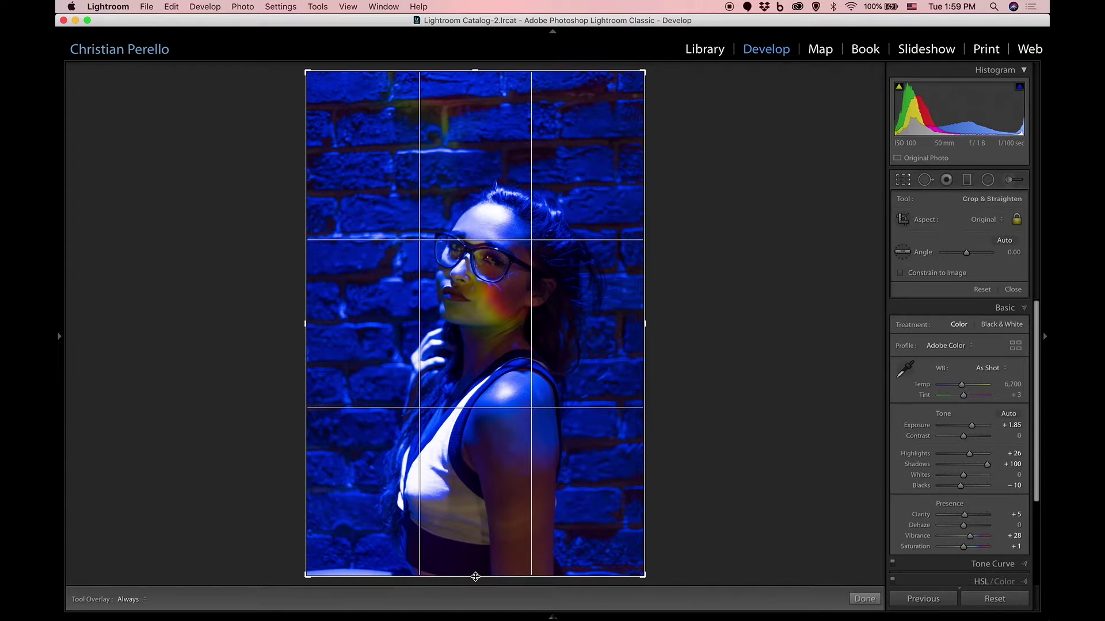
{"action": "left_click_drag", "start_coordinate": [475, 576], "coordinate": [477, 571]}
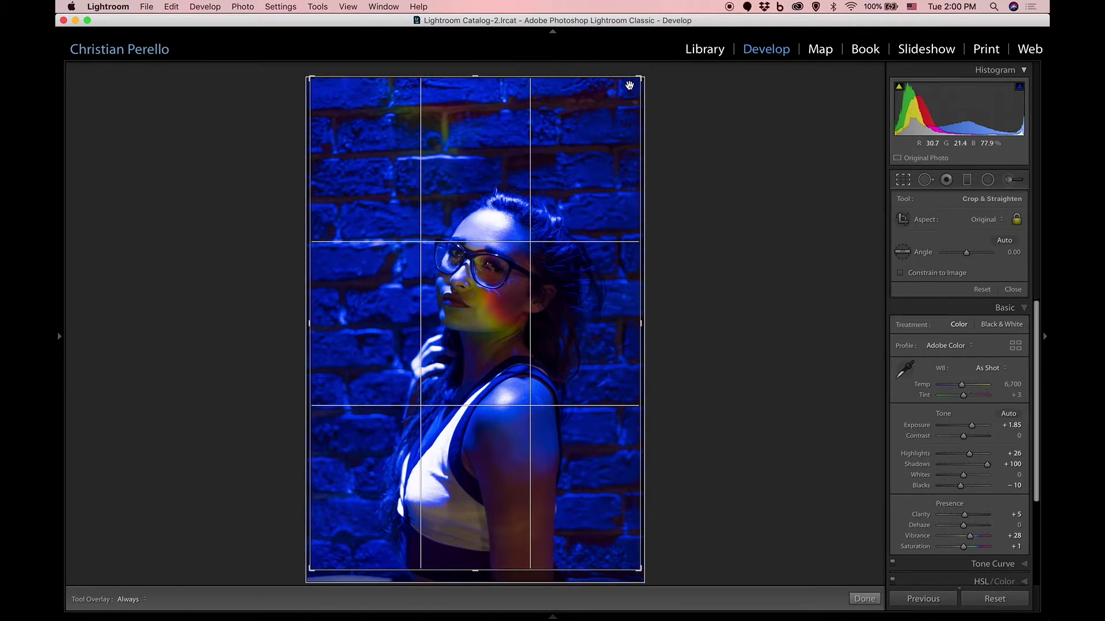
{"action": "mouse_move", "coordinate": [639, 77]}
{"action": "left_mouse_down"}
{"action": "mouse_move", "coordinate": [627, 93]}
{"action": "mouse_move", "coordinate": [633, 84]}
{"action": "left_mouse_up"}
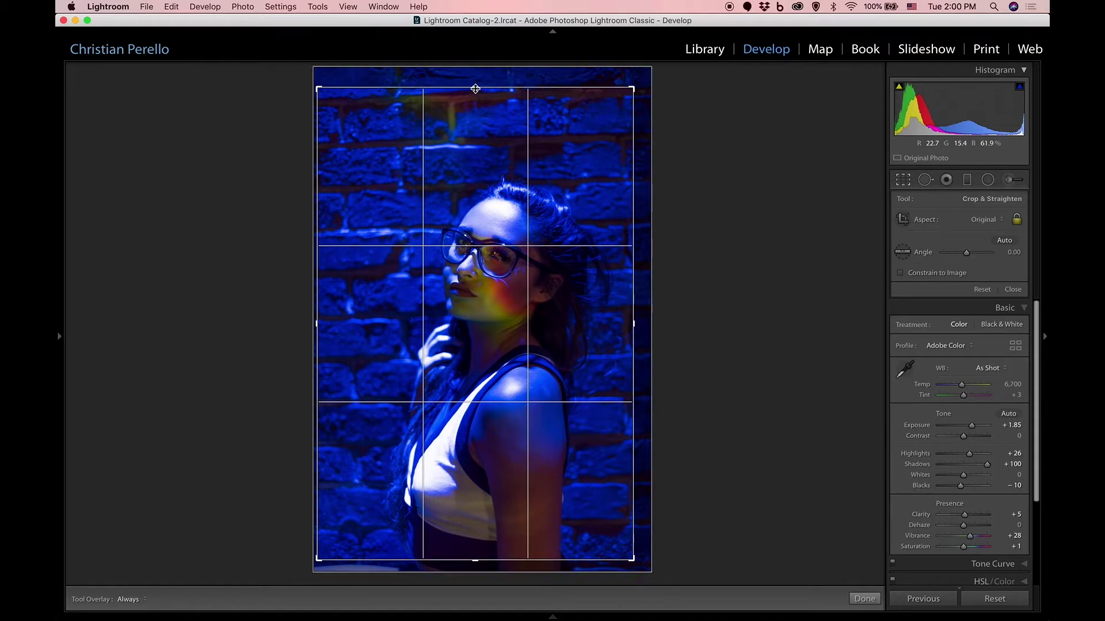
{"action": "left_click_drag", "start_coordinate": [475, 88], "coordinate": [479, 112]}
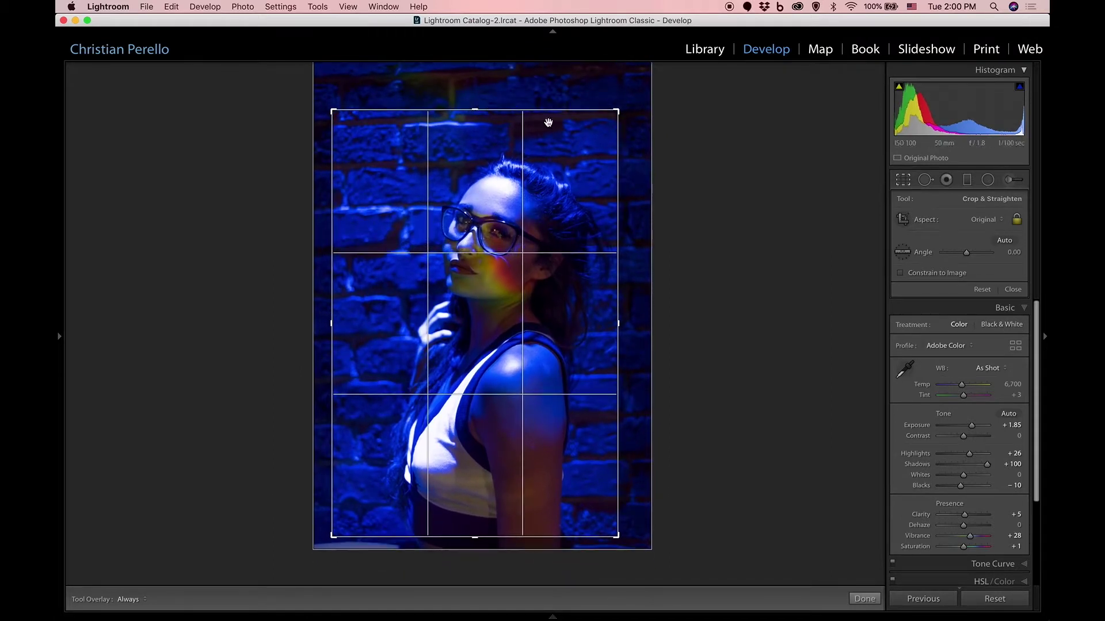
{"action": "left_click_drag", "start_coordinate": [577, 193], "coordinate": [582, 194]}
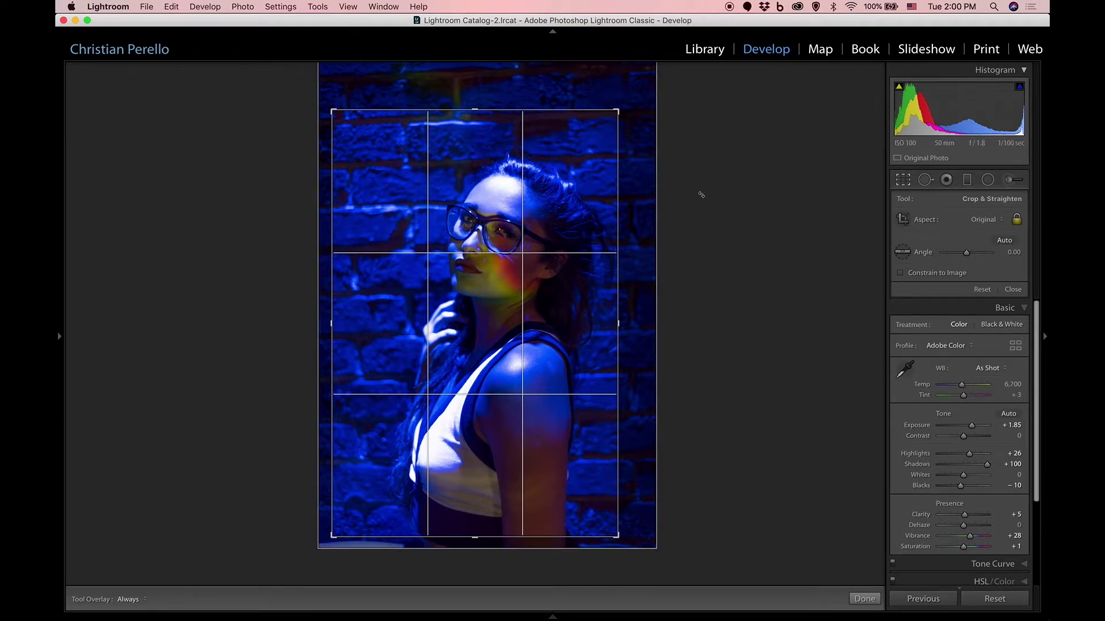
{"action": "key", "text": "Return"}
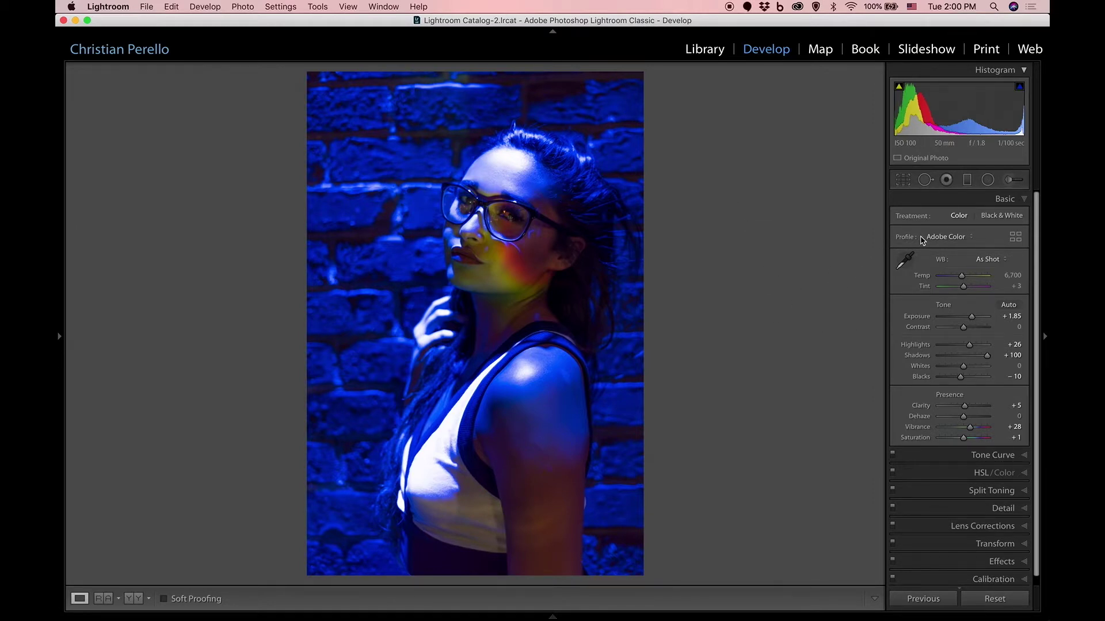
Add a steep graduated filter with the Tint effect at 77, with its centre on the woman's jaw.
{"action": "left_click", "coordinate": [969, 181]}
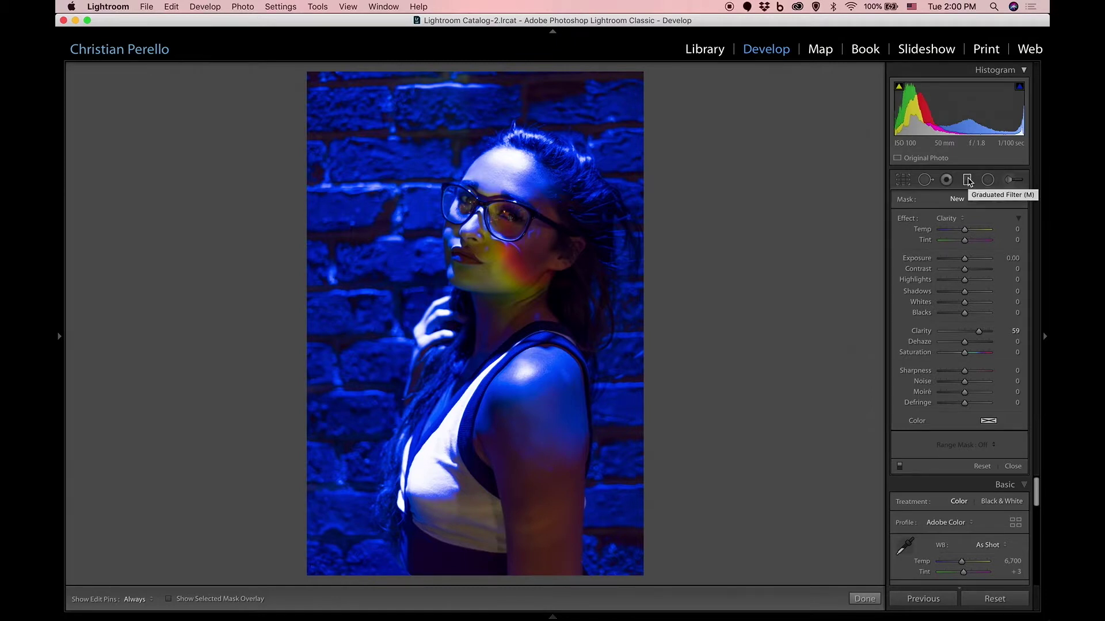
{"action": "left_click", "coordinate": [948, 220]}
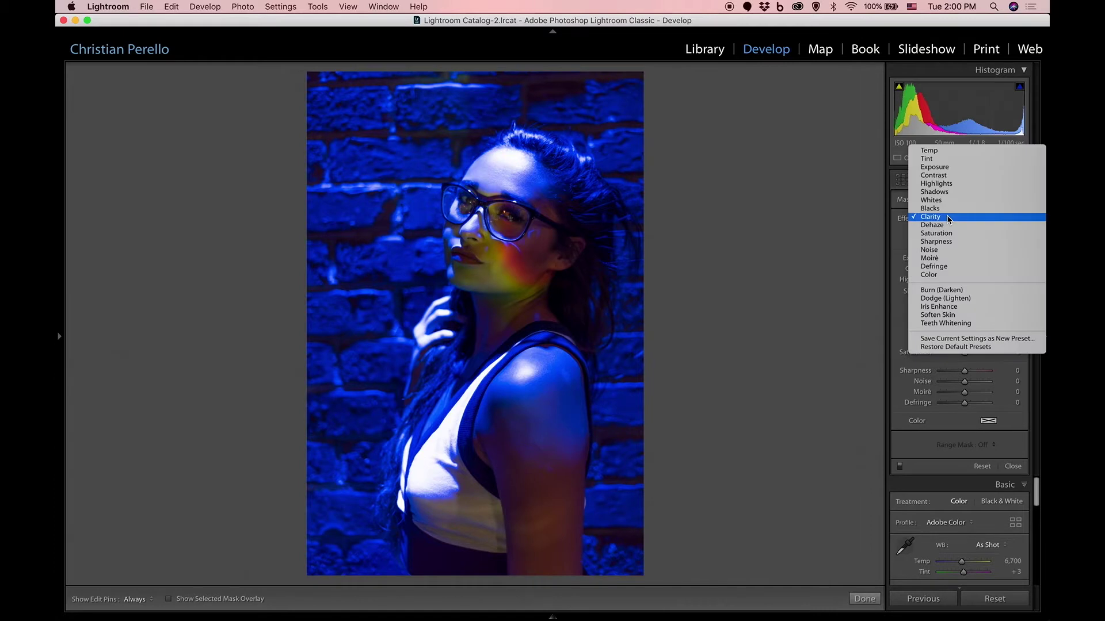
{"action": "left_click", "coordinate": [932, 161]}
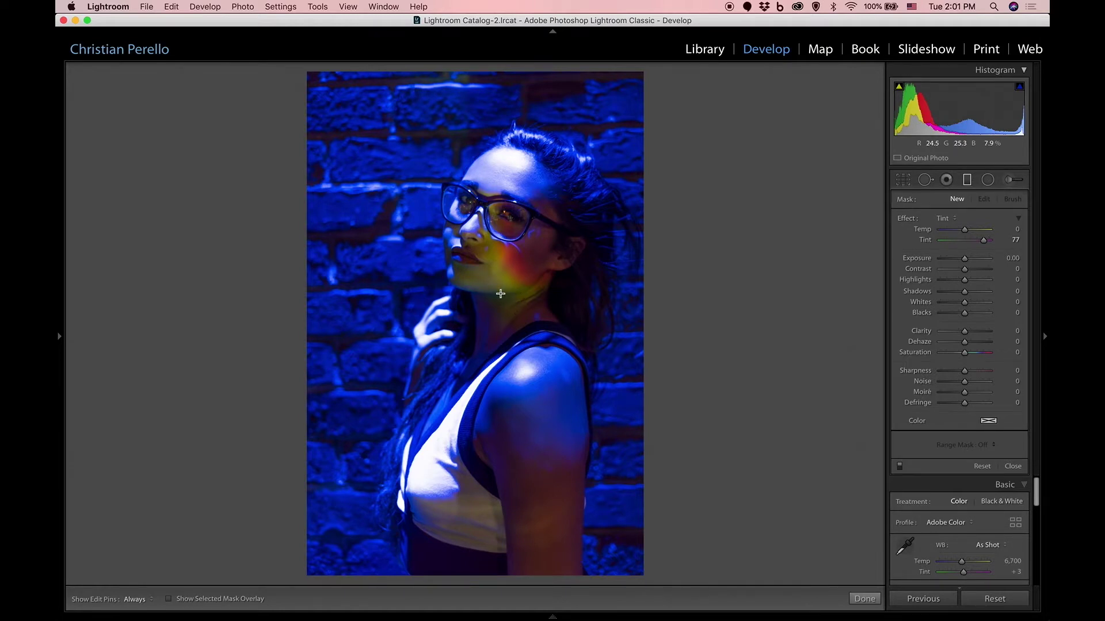
{"action": "mouse_move", "coordinate": [516, 294]}
{"action": "left_mouse_down"}
{"action": "mouse_move", "coordinate": [358, 292]}
{"action": "mouse_move", "coordinate": [319, 258]}
{"action": "mouse_move", "coordinate": [333, 257]}
{"action": "left_mouse_up"}
{"action": "left_click_drag", "start_coordinate": [422, 276], "coordinate": [529, 292]}
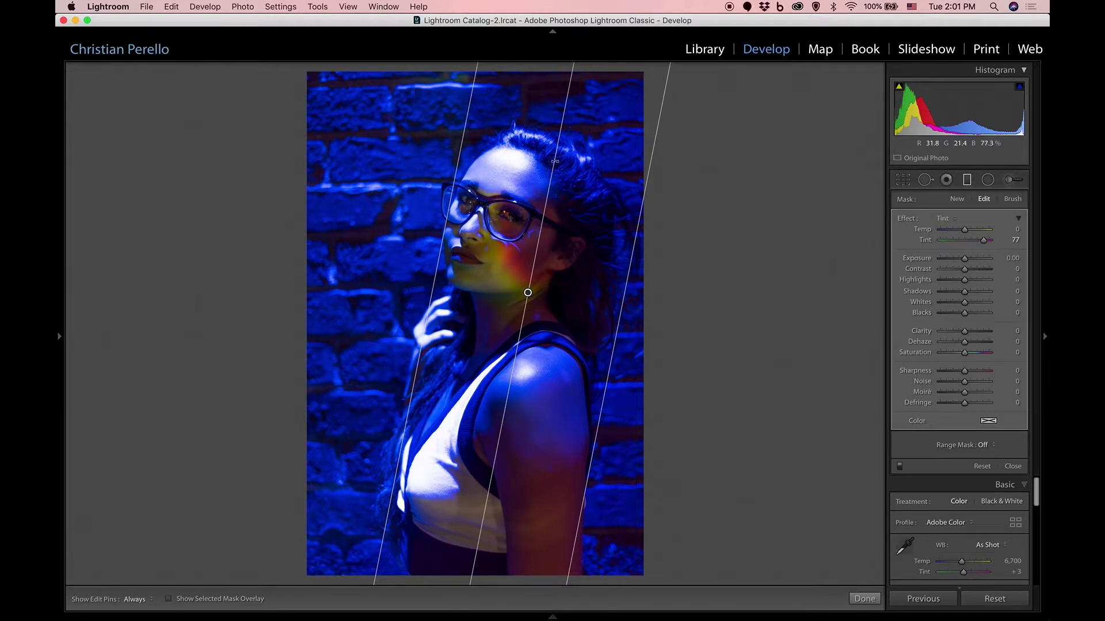
Adjust the graduated filter's slant and shift it slightly towards her face so its centre line passes through her jaw near-vertically.
{"action": "left_click_drag", "start_coordinate": [537, 263], "coordinate": [477, 515]}
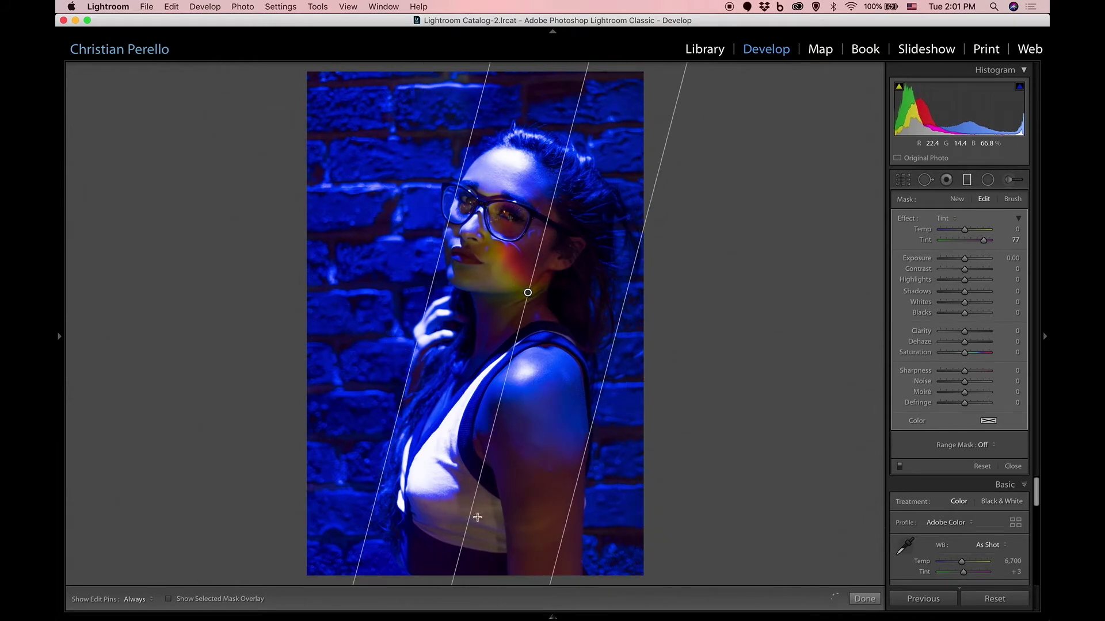
{"action": "left_click_drag", "start_coordinate": [527, 293], "coordinate": [504, 292]}
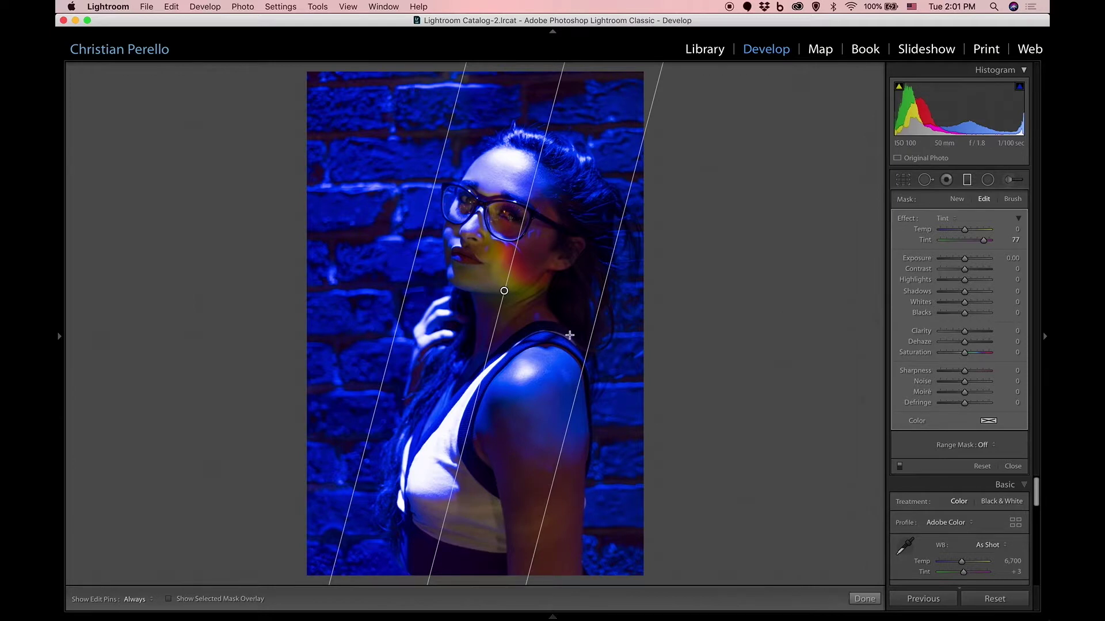
{"action": "left_click_drag", "start_coordinate": [504, 290], "coordinate": [481, 290]}
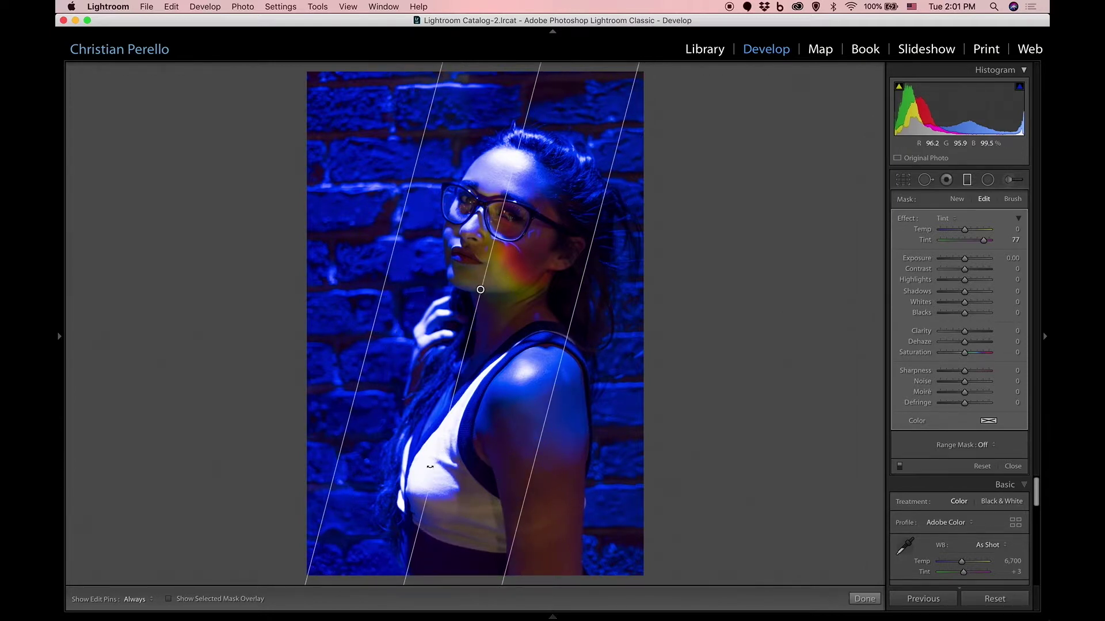
{"action": "mouse_move", "coordinate": [440, 475]}
{"action": "left_mouse_down"}
{"action": "mouse_move", "coordinate": [480, 476]}
{"action": "mouse_move", "coordinate": [460, 478]}
{"action": "left_mouse_up"}
{"action": "left_click_drag", "start_coordinate": [481, 290], "coordinate": [507, 288]}
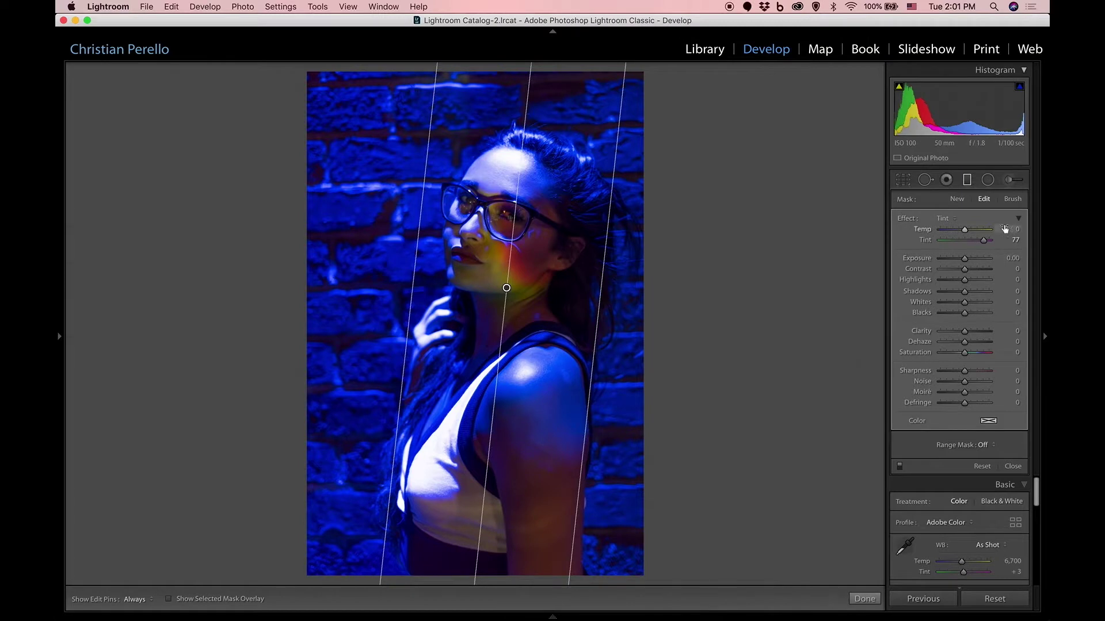
Set the graduated filter's Temp to 56 and Tint to 94, and nudge it slightly towards the back of her jaw.
{"action": "left_click_drag", "start_coordinate": [965, 230], "coordinate": [977, 229]}
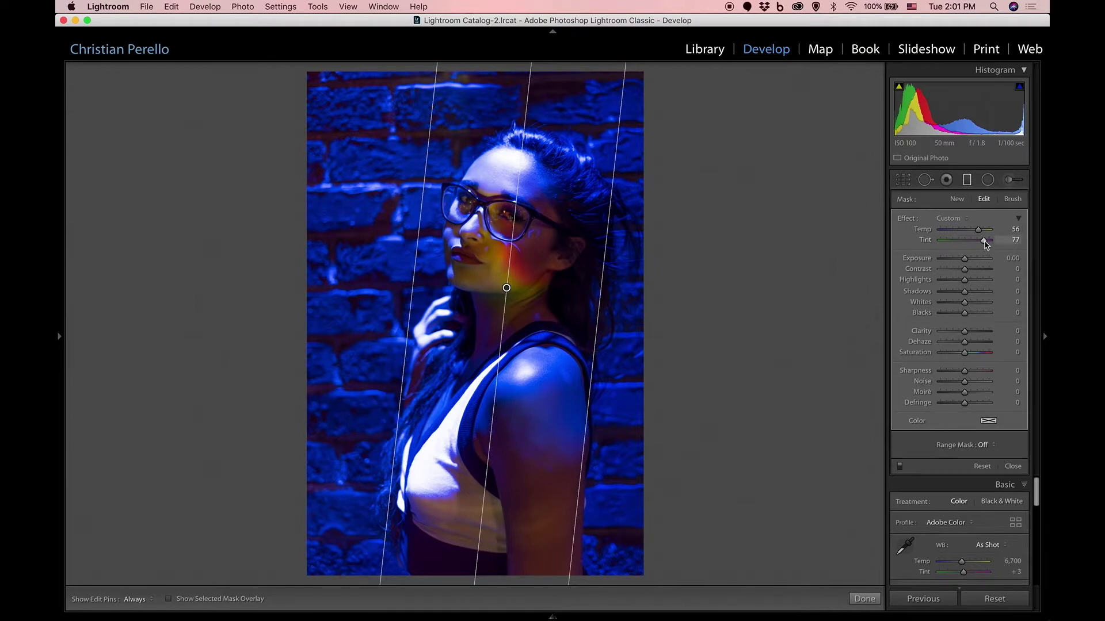
{"action": "left_click_drag", "start_coordinate": [985, 244], "coordinate": [989, 245]}
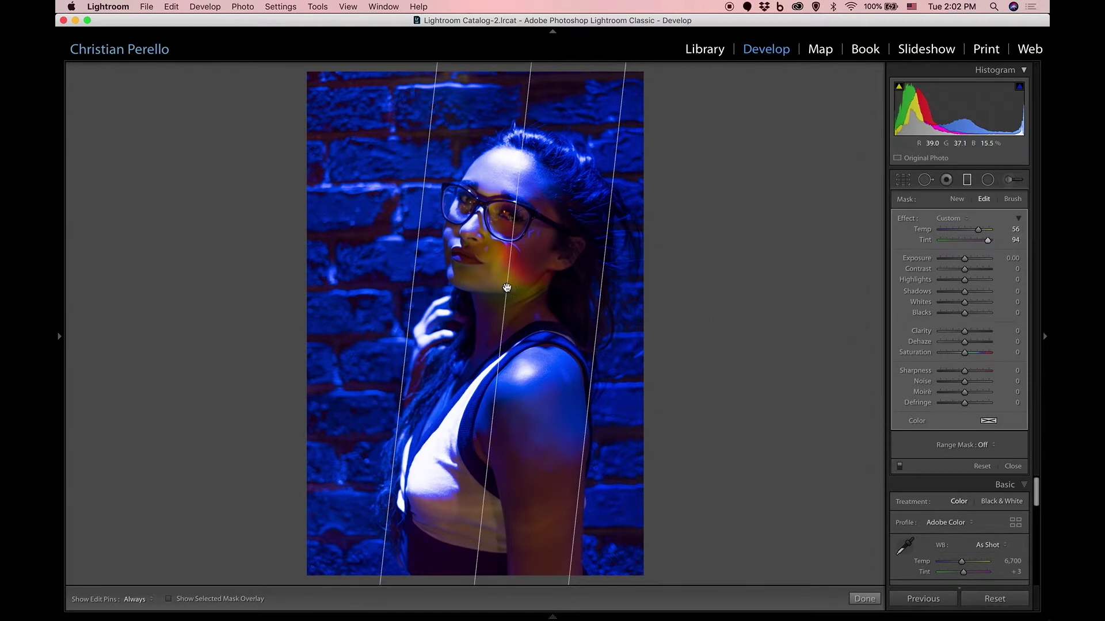
{"action": "left_click_drag", "start_coordinate": [507, 288], "coordinate": [515, 289]}
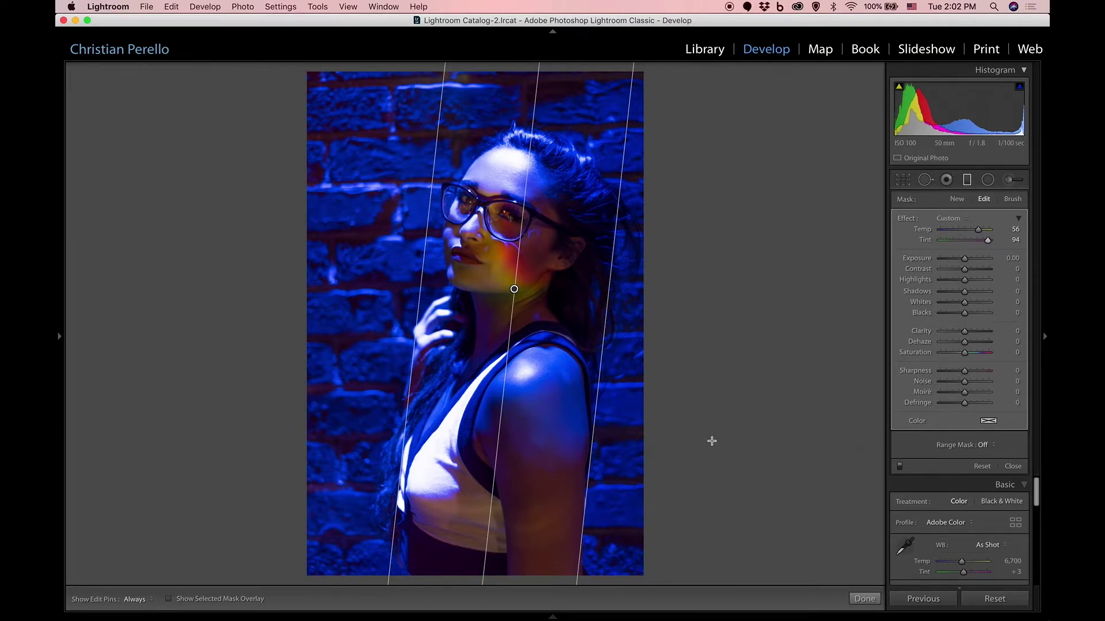
Compare the portrait with and without the graduated filter, leaving the filter switched on.
{"action": "left_click", "coordinate": [900, 466]}
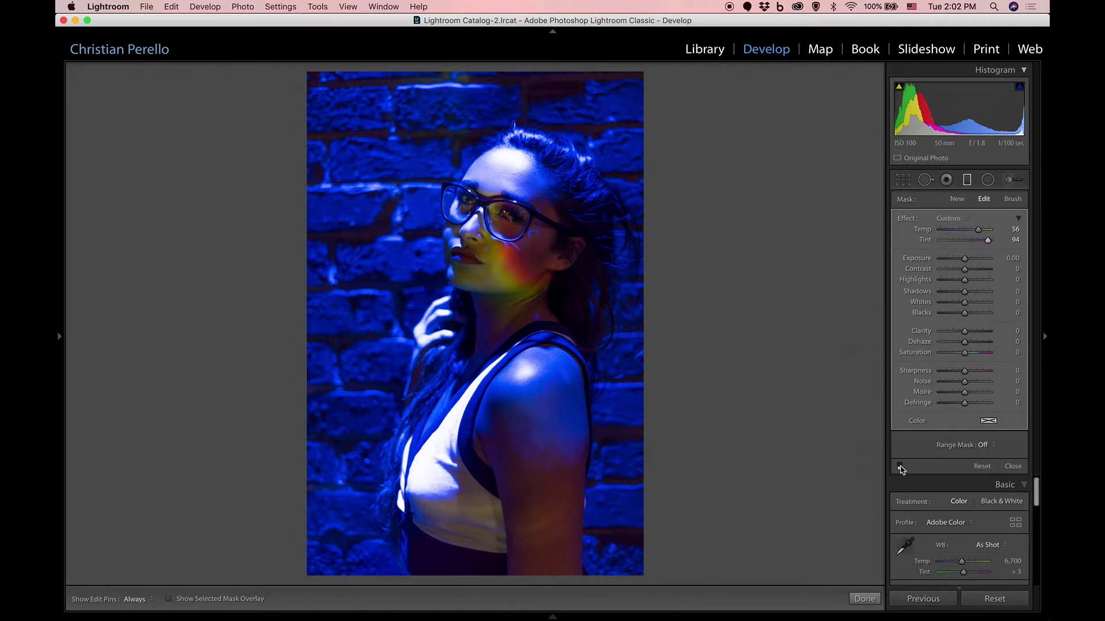
{"action": "left_click", "coordinate": [900, 467]}
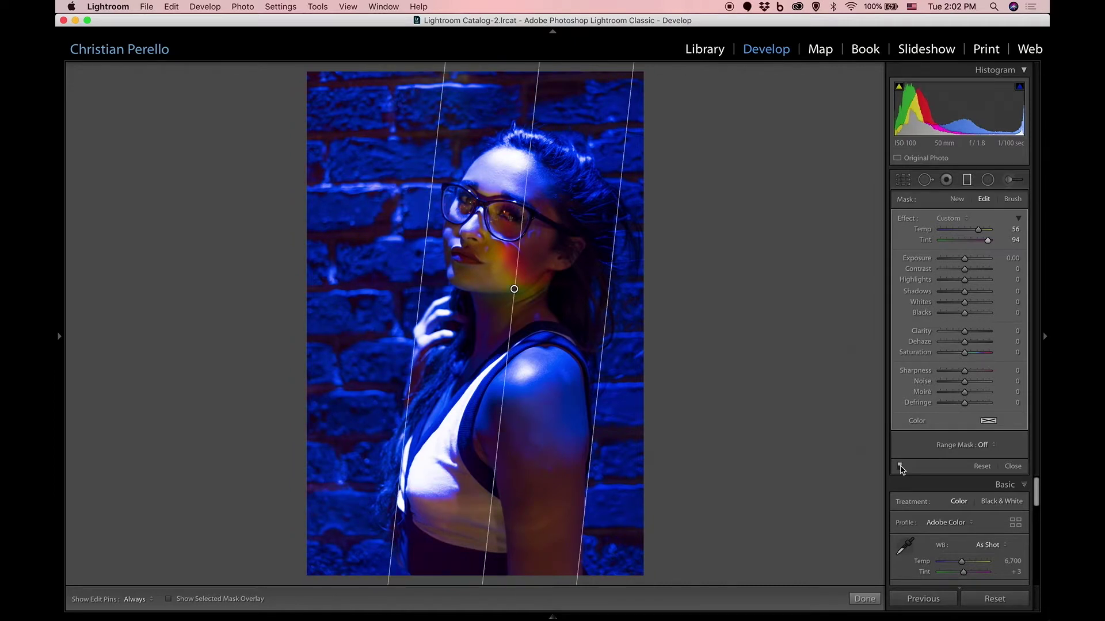
{"action": "left_click", "coordinate": [900, 467]}
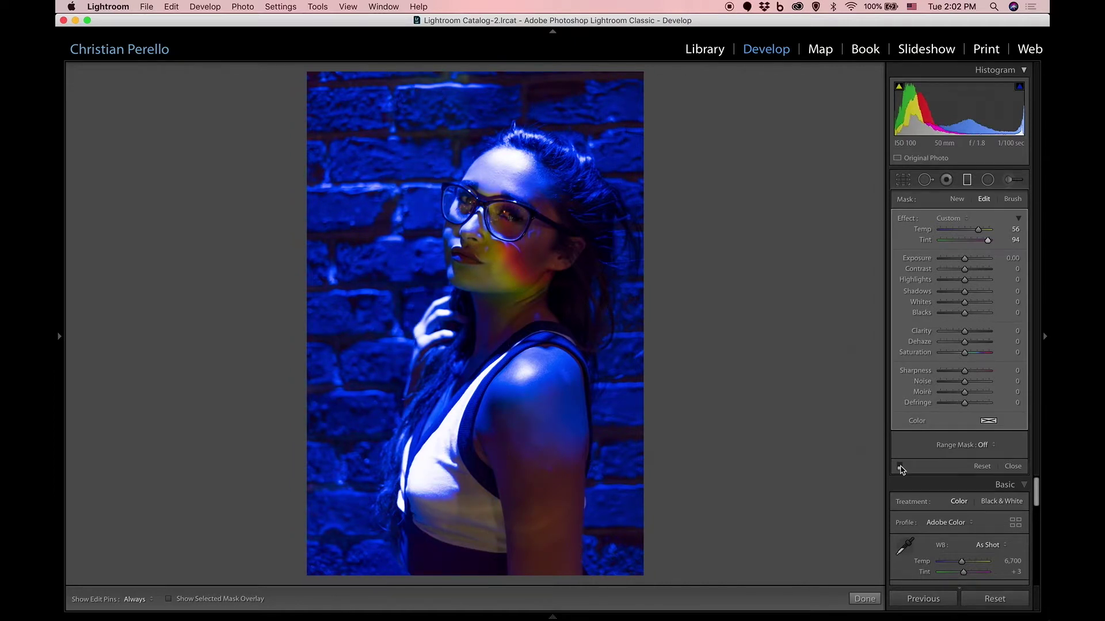
{"action": "left_click", "coordinate": [900, 466]}
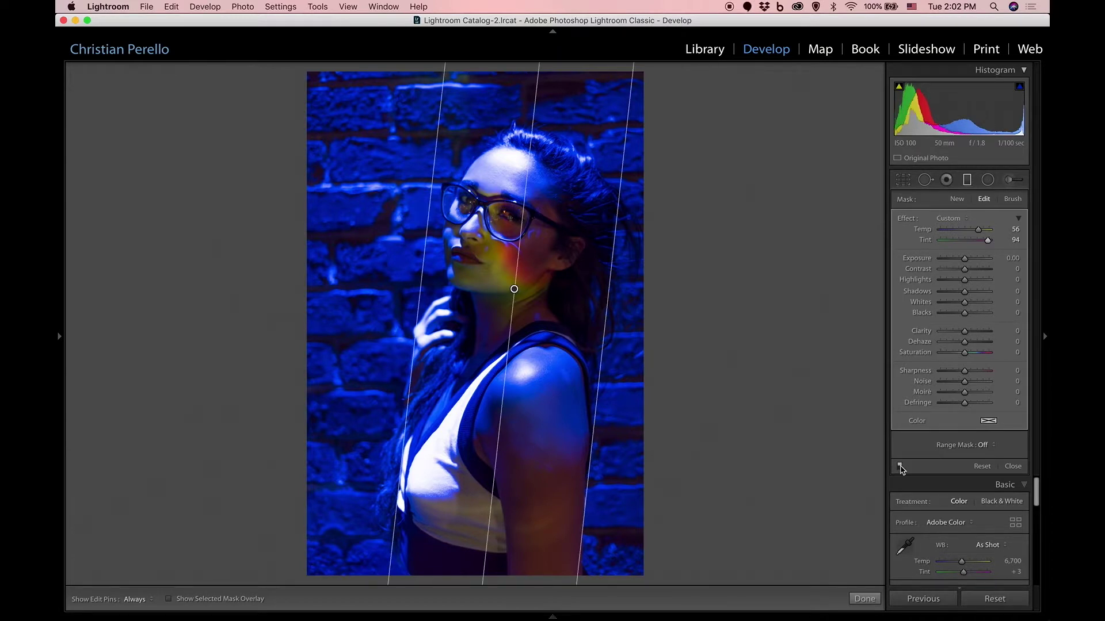
{"action": "left_click", "coordinate": [900, 467]}
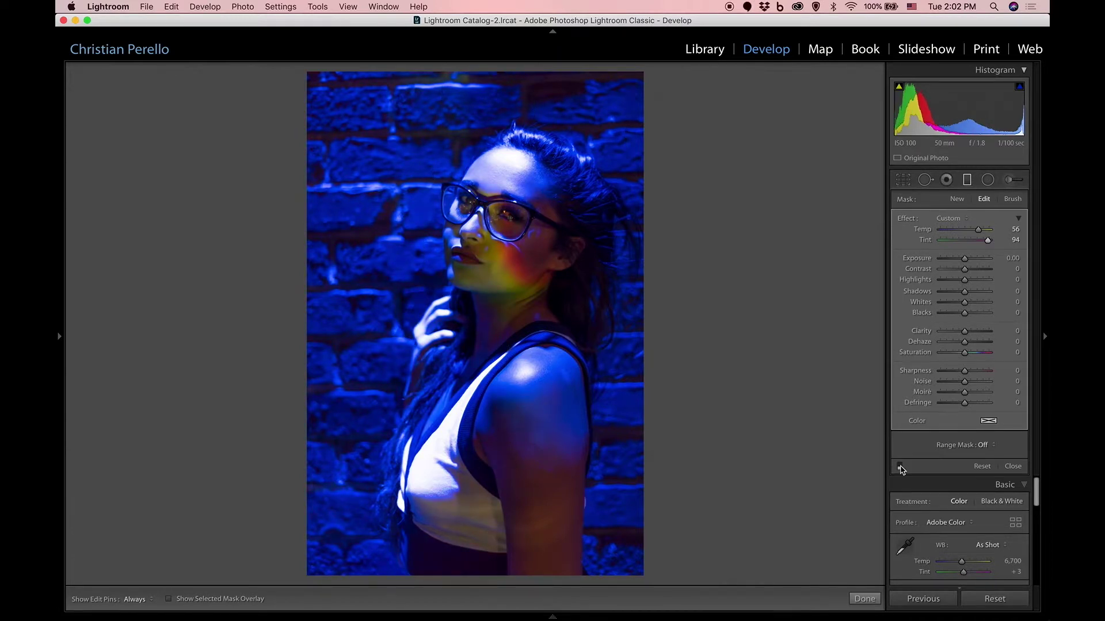
{"action": "left_click", "coordinate": [900, 466]}
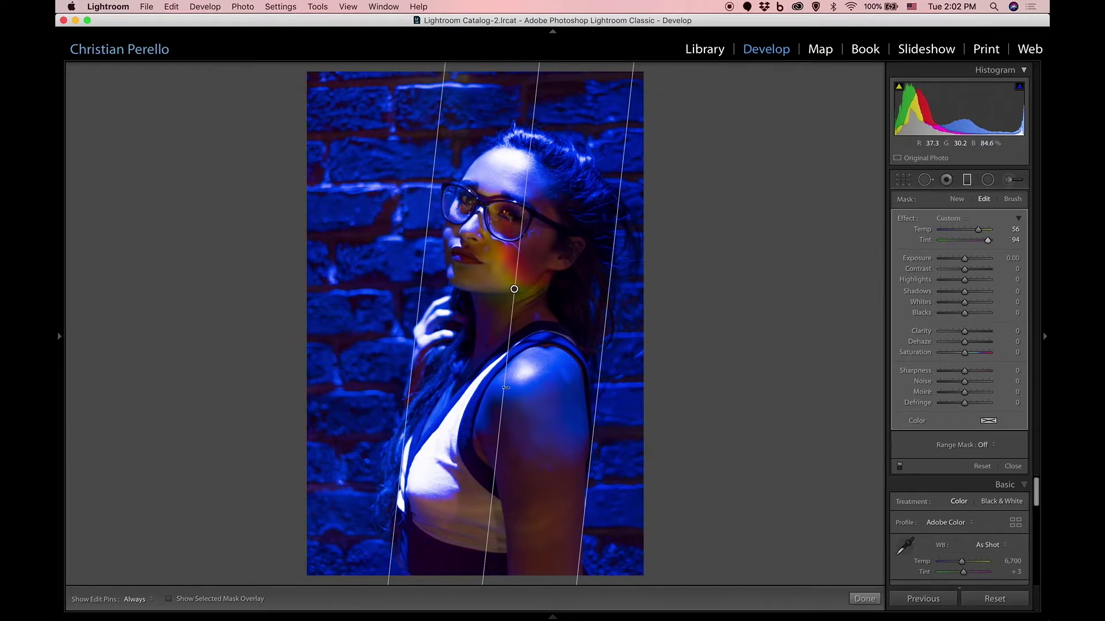
Move the graduated filter's centre to the strap behind the woman's shoulder, keep it at a slight slant, and finish the filter.
{"action": "left_click_drag", "start_coordinate": [503, 387], "coordinate": [550, 100]}
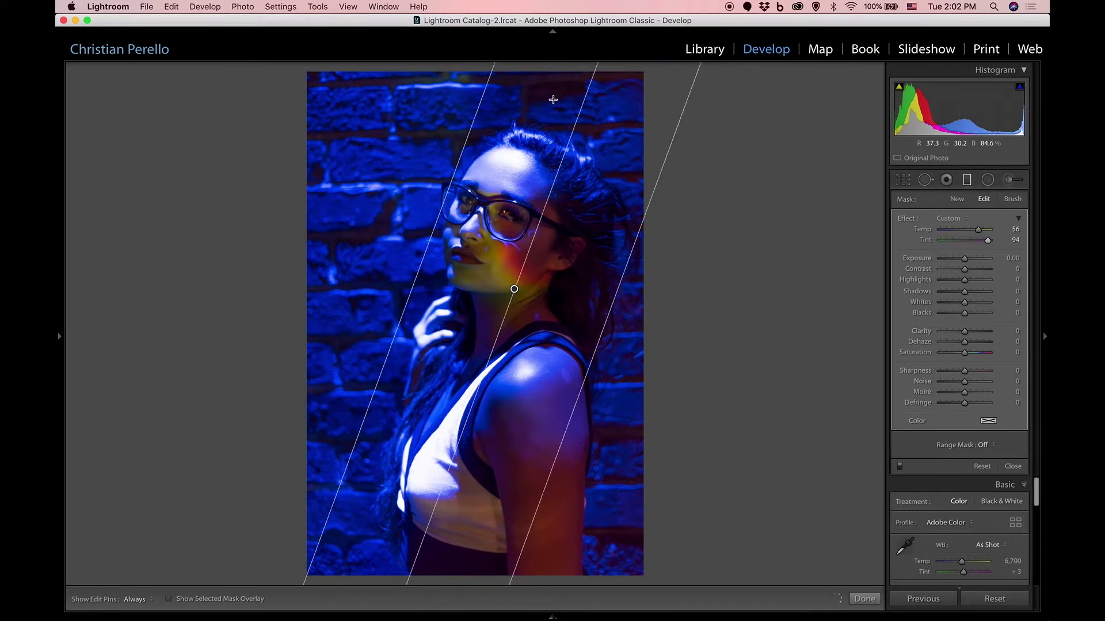
{"action": "left_click_drag", "start_coordinate": [515, 292], "coordinate": [556, 324]}
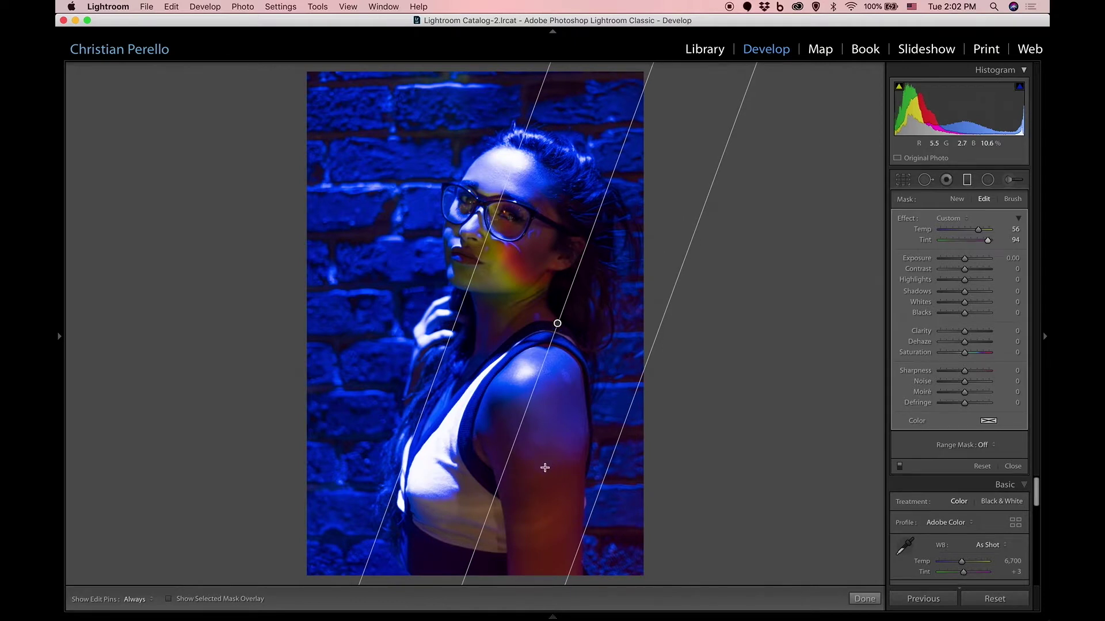
{"action": "left_click_drag", "start_coordinate": [520, 494], "coordinate": [518, 495]}
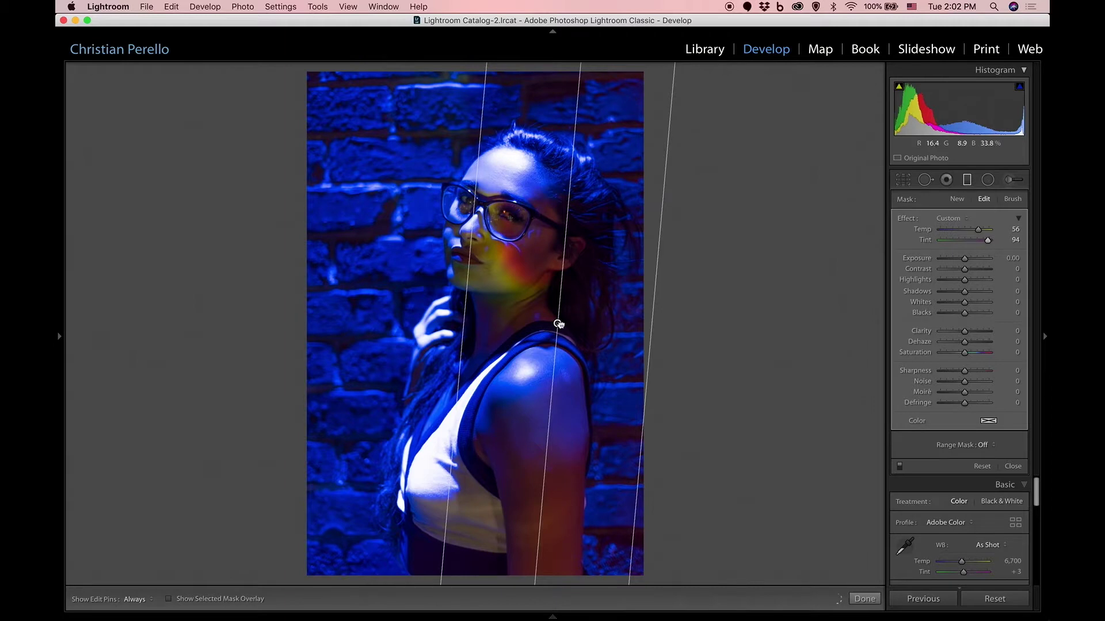
{"action": "left_click_drag", "start_coordinate": [558, 324], "coordinate": [579, 321]}
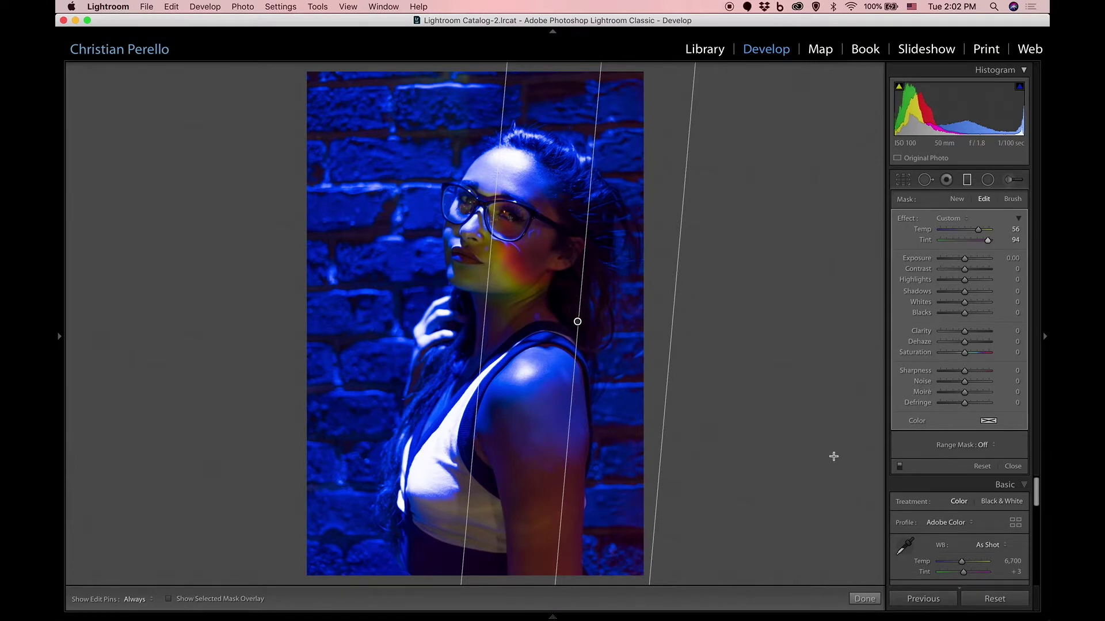
{"action": "left_click", "coordinate": [865, 600]}
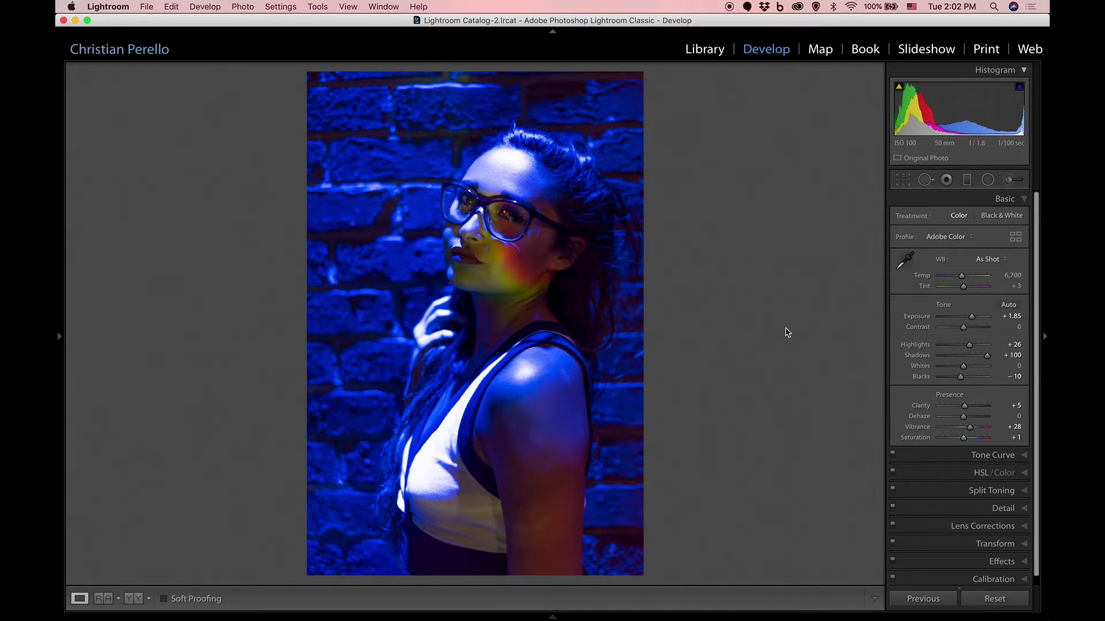
Start an adjustment brush with the Clarity effect at 59, set its size to 11, and paint the upper bricks behind the woman.
{"action": "left_click", "coordinate": [1009, 181]}
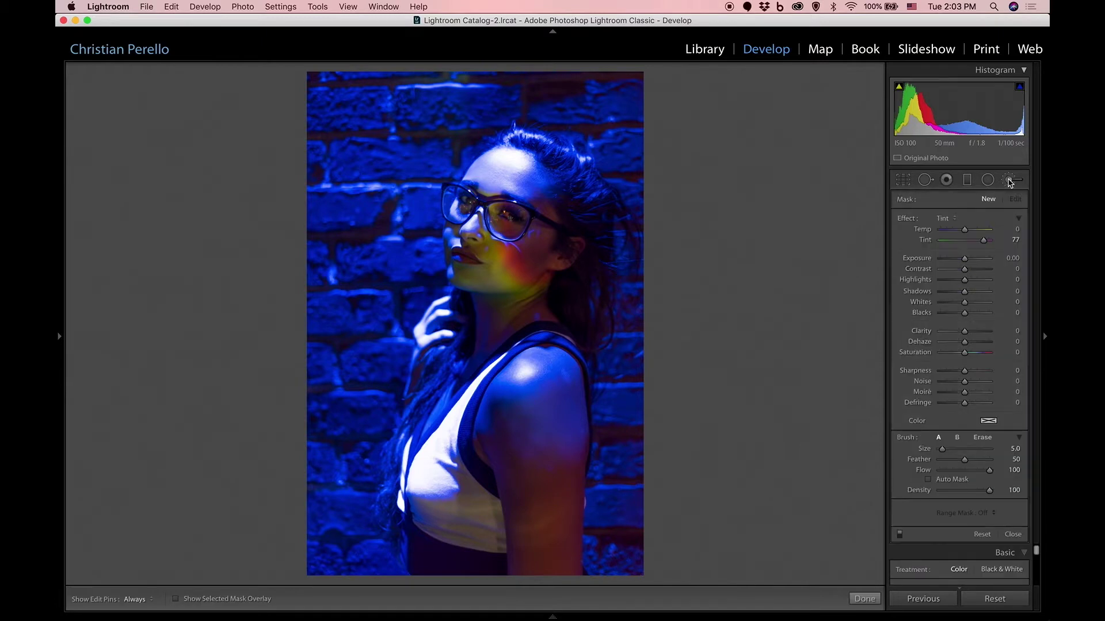
{"action": "left_click", "coordinate": [948, 220]}
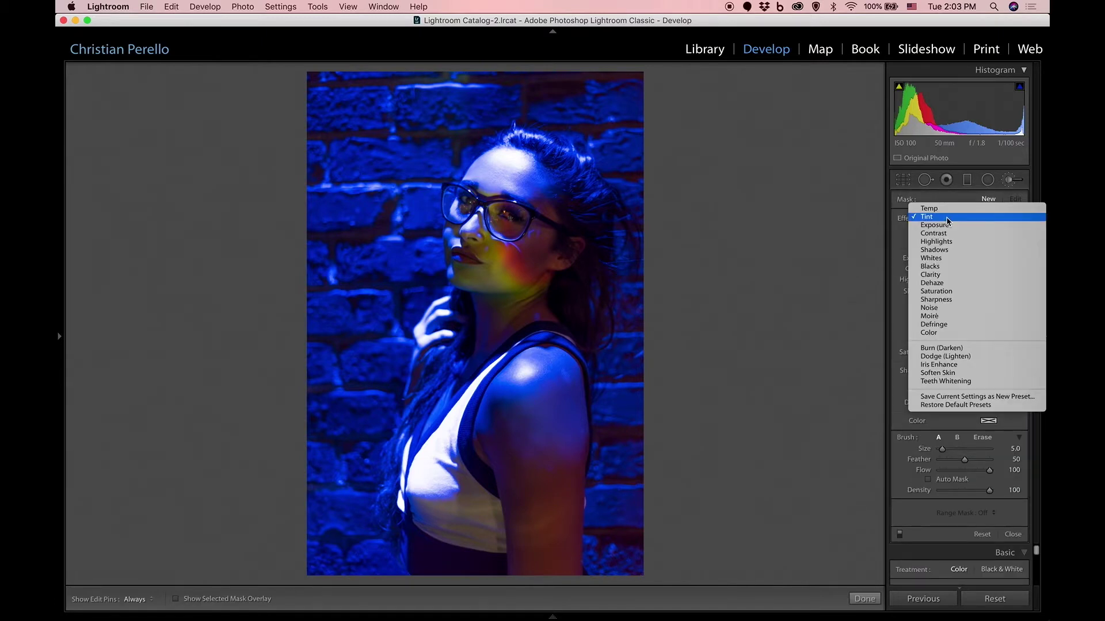
{"action": "left_click", "coordinate": [932, 277]}
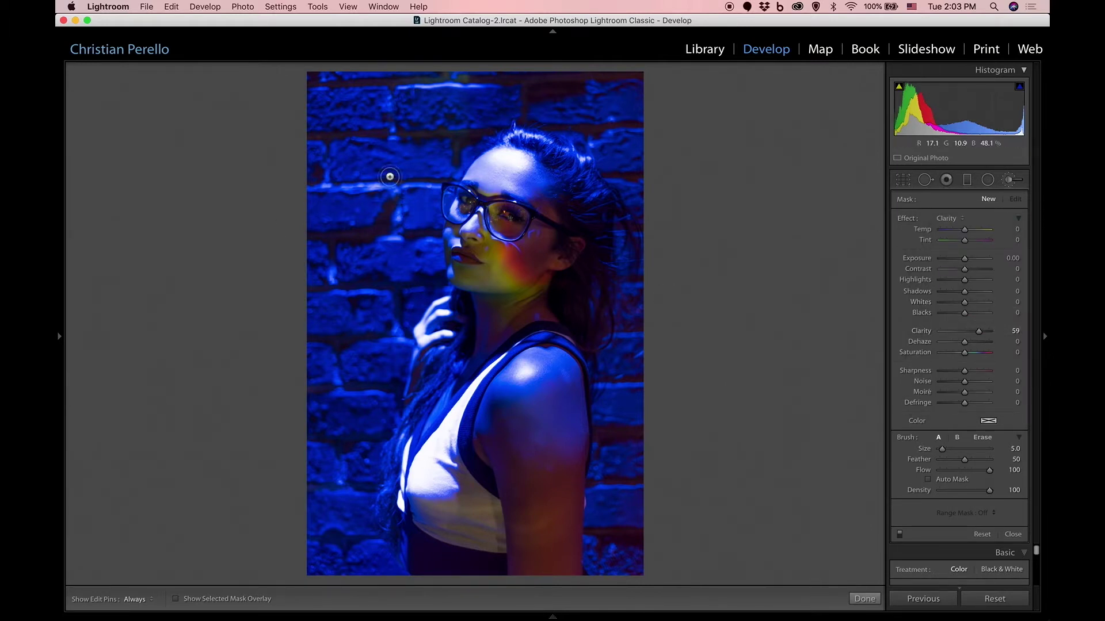
{"action": "scroll", "coordinate": [388, 176], "scroll_direction": "up", "scroll_amount": 5}
{"action": "scroll", "coordinate": [389, 176], "scroll_direction": "up", "scroll_amount": 1}
{"action": "mouse_move", "coordinate": [389, 176]}
{"action": "left_mouse_down"}
{"action": "mouse_move", "coordinate": [465, 87]}
{"action": "mouse_move", "coordinate": [497, 100]}
{"action": "mouse_move", "coordinate": [441, 131]}
{"action": "mouse_move", "coordinate": [398, 200]}
{"action": "mouse_move", "coordinate": [374, 315]}
{"action": "mouse_move", "coordinate": [400, 76]}
{"action": "mouse_move", "coordinate": [341, 256]}
{"action": "mouse_move", "coordinate": [315, 254]}
{"action": "mouse_move", "coordinate": [330, 145]}
{"action": "mouse_move", "coordinate": [329, 350]}
{"action": "mouse_move", "coordinate": [358, 243]}
{"action": "mouse_move", "coordinate": [368, 300]}
{"action": "mouse_move", "coordinate": [389, 201]}
{"action": "mouse_move", "coordinate": [395, 262]}
{"action": "mouse_move", "coordinate": [409, 257]}
{"action": "mouse_move", "coordinate": [380, 330]}
{"action": "mouse_move", "coordinate": [330, 560]}
{"action": "mouse_move", "coordinate": [327, 340]}
{"action": "mouse_move", "coordinate": [313, 465]}
{"action": "mouse_move", "coordinate": [329, 176]}
{"action": "mouse_move", "coordinate": [332, 442]}
{"action": "mouse_move", "coordinate": [367, 322]}
{"action": "mouse_move", "coordinate": [381, 195]}
{"action": "mouse_move", "coordinate": [412, 129]}
{"action": "mouse_move", "coordinate": [486, 87]}
{"action": "mouse_move", "coordinate": [573, 92]}
{"action": "mouse_move", "coordinate": [618, 117]}
{"action": "mouse_move", "coordinate": [611, 73]}
{"action": "mouse_move", "coordinate": [627, 93]}
{"action": "mouse_move", "coordinate": [625, 167]}
{"action": "mouse_move", "coordinate": [628, 143]}
{"action": "left_mouse_up"}
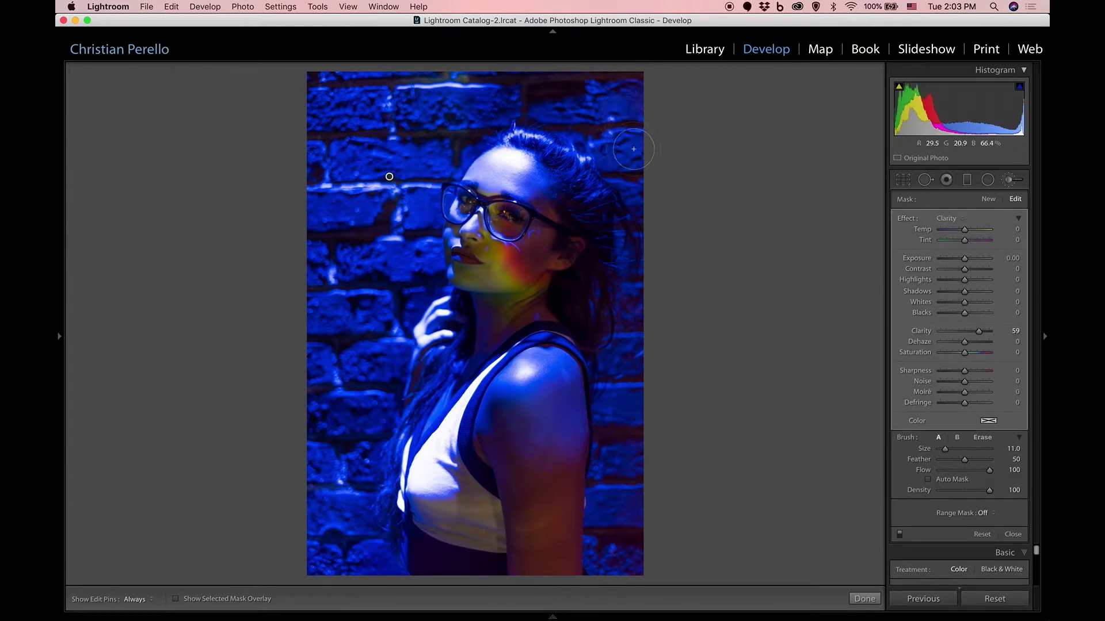
Extend the Clarity brushing over the remaining brick wall on both sides of the woman, keeping off her body.
{"action": "key", "text": "h"}
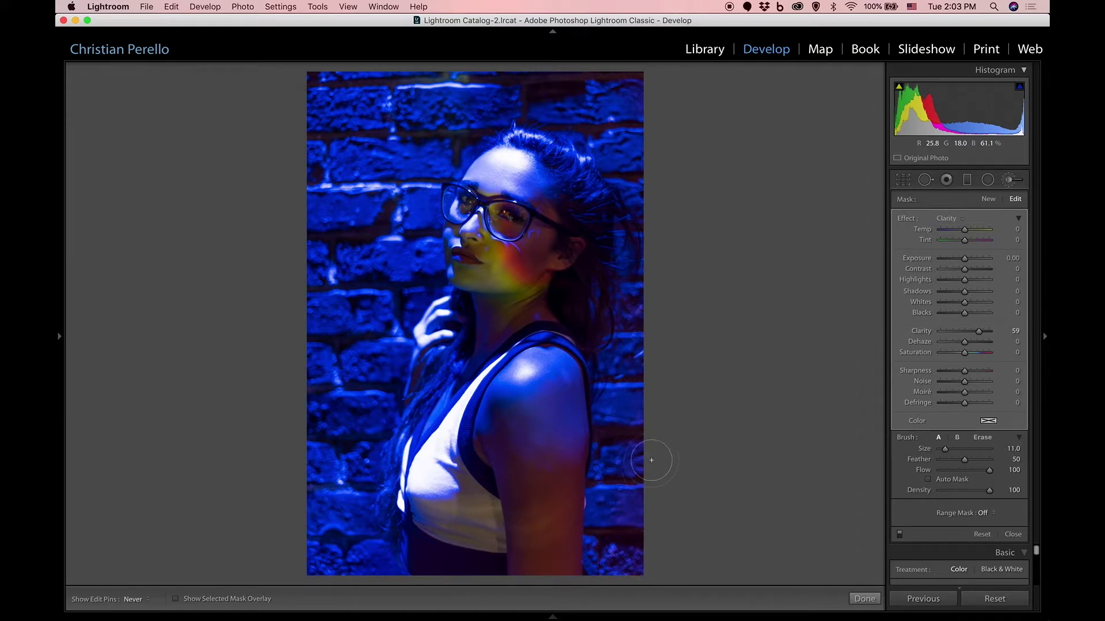
{"action": "key", "text": "h"}
{"action": "key", "text": "h"}
{"action": "mouse_move", "coordinate": [508, 74]}
{"action": "left_mouse_down"}
{"action": "mouse_move", "coordinate": [416, 116]}
{"action": "mouse_move", "coordinate": [465, 99]}
{"action": "mouse_move", "coordinate": [447, 136]}
{"action": "mouse_move", "coordinate": [377, 130]}
{"action": "mouse_move", "coordinate": [351, 85]}
{"action": "mouse_move", "coordinate": [313, 94]}
{"action": "mouse_move", "coordinate": [306, 171]}
{"action": "mouse_move", "coordinate": [356, 138]}
{"action": "mouse_move", "coordinate": [365, 206]}
{"action": "mouse_move", "coordinate": [385, 195]}
{"action": "mouse_move", "coordinate": [353, 382]}
{"action": "mouse_move", "coordinate": [369, 230]}
{"action": "left_mouse_up"}
Show the brush's mask overlay and fill gaps in the wall coverage along her hair, face and lower body with brush size 5.
{"action": "mouse_move", "coordinate": [390, 178]}
{"action": "key", "text": "o"}
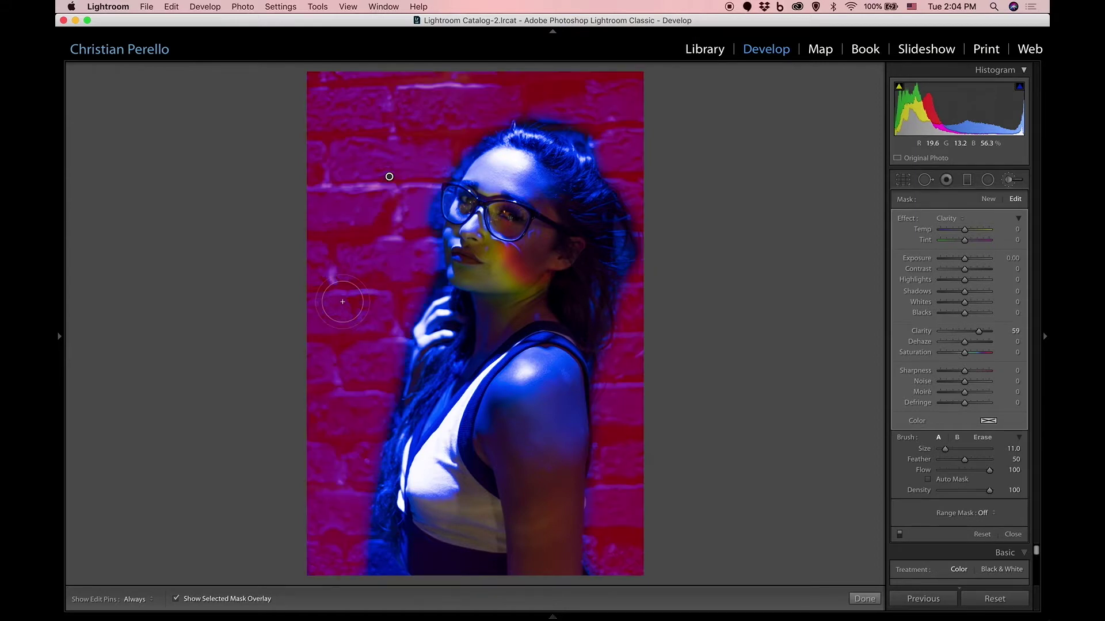
{"action": "scroll", "coordinate": [319, 503], "scroll_direction": "down", "scroll_amount": 6}
{"action": "key", "text": "h"}
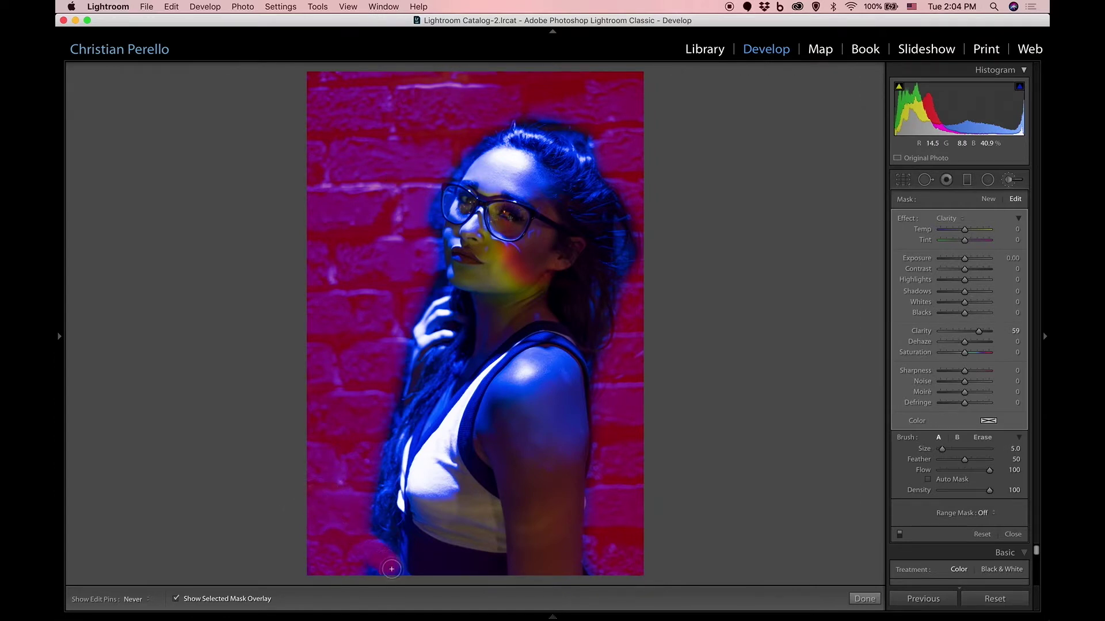
{"action": "key", "text": "h"}
{"action": "key", "text": "h"}
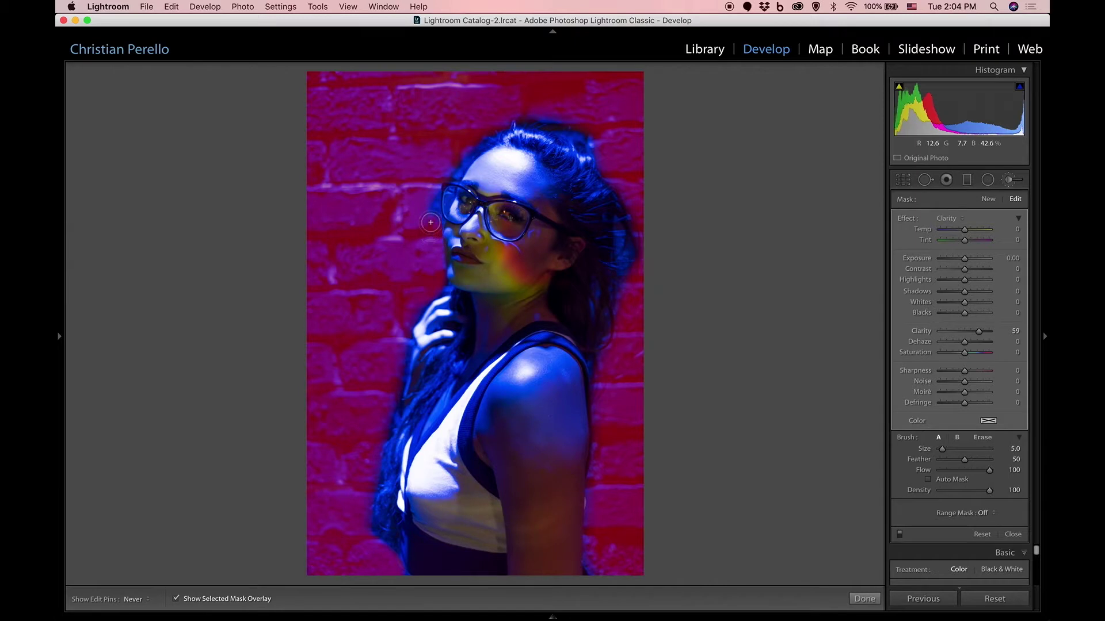
{"action": "key", "text": "h"}
{"action": "key", "text": "h"}
{"action": "key", "text": "h"}
{"action": "key", "text": "h"}
{"action": "key", "text": "h"}
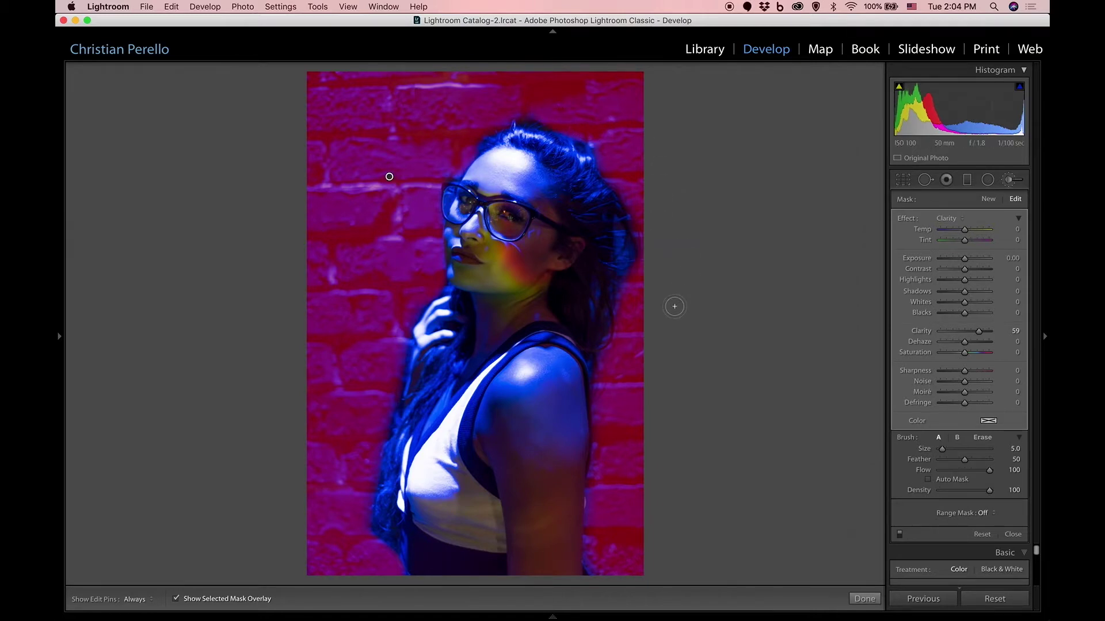
Hide the mask overlay and finish the Clarity brush adjustment.
{"action": "key", "text": "o"}
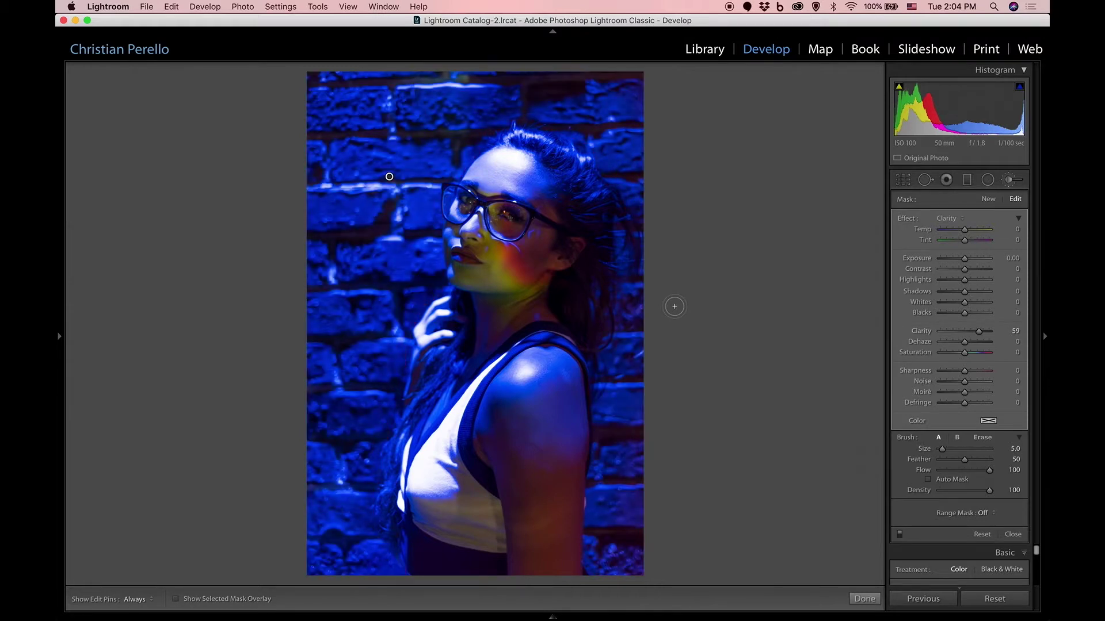
{"action": "key", "text": "Return"}
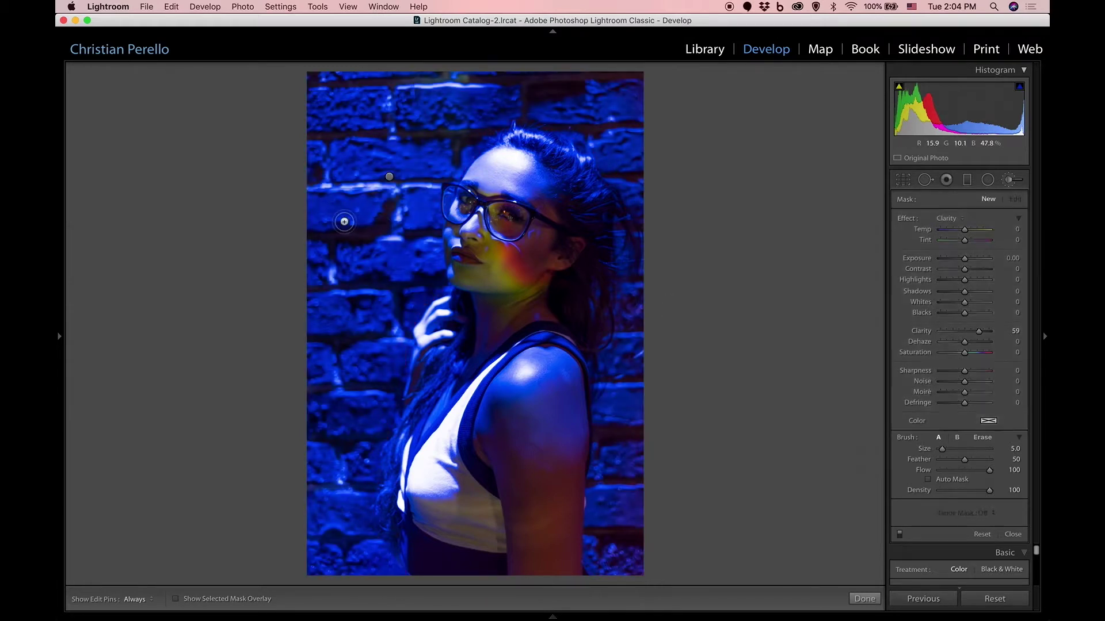
{"action": "key", "text": "k"}
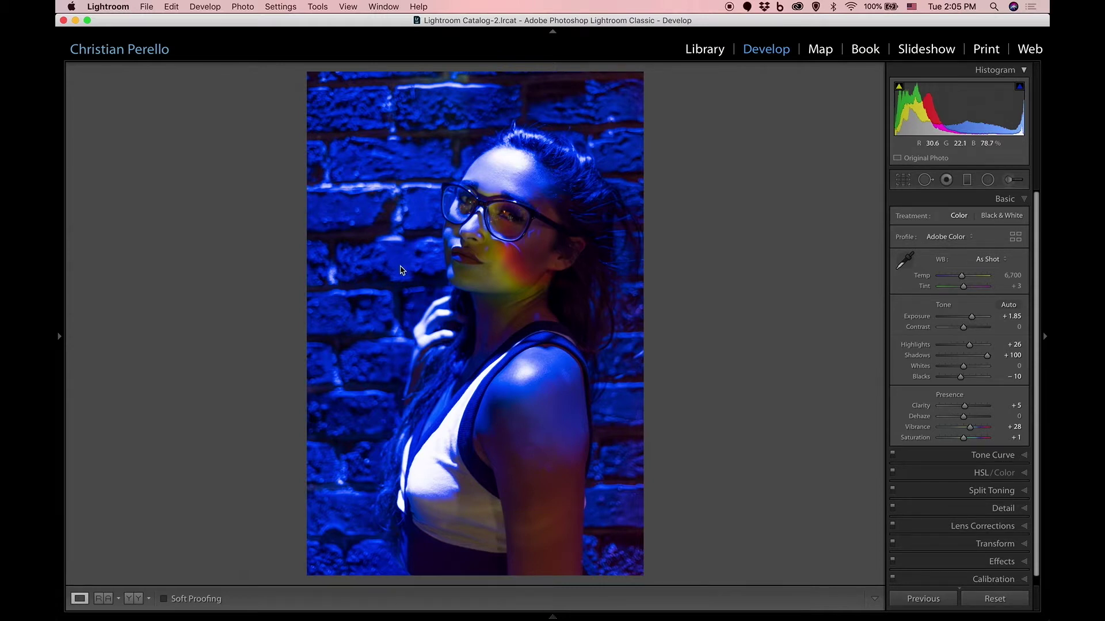
Send the portrait to Exposure X2 as a copy with Lightroom adjustments.
{"action": "right_click", "coordinate": [401, 268]}
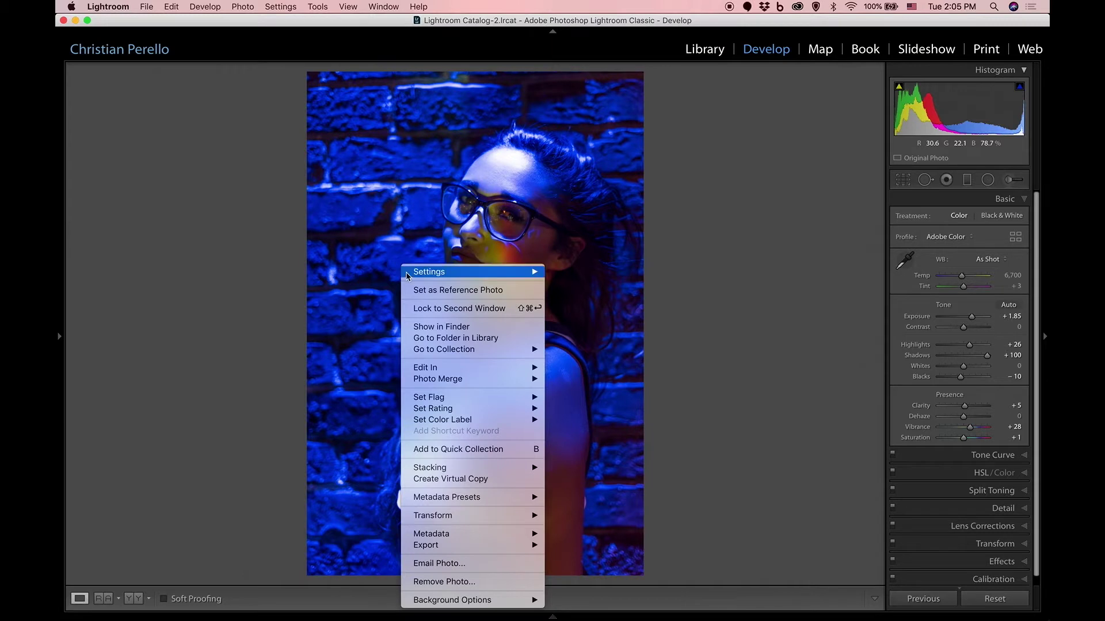
{"action": "mouse_move", "coordinate": [516, 371]}
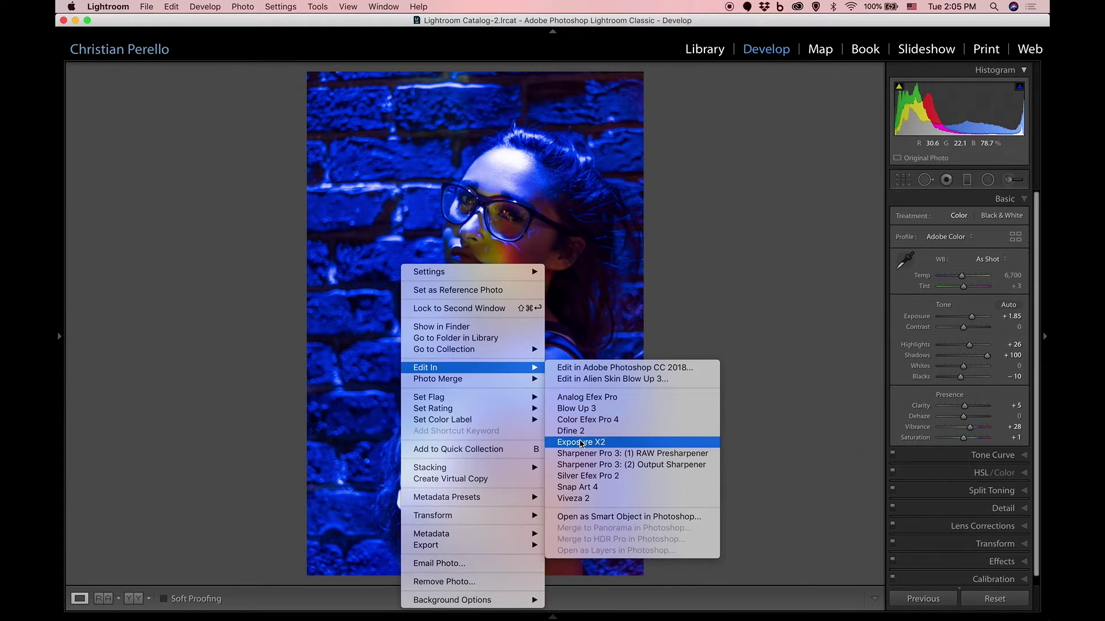
{"action": "left_click", "coordinate": [581, 442]}
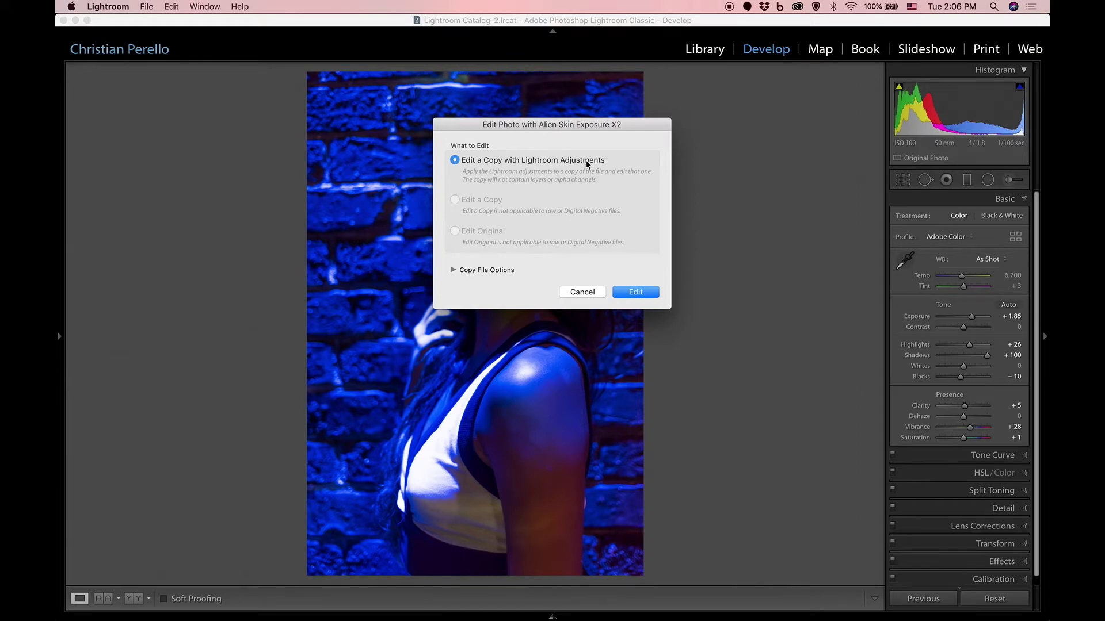
{"action": "left_click", "coordinate": [636, 292]}
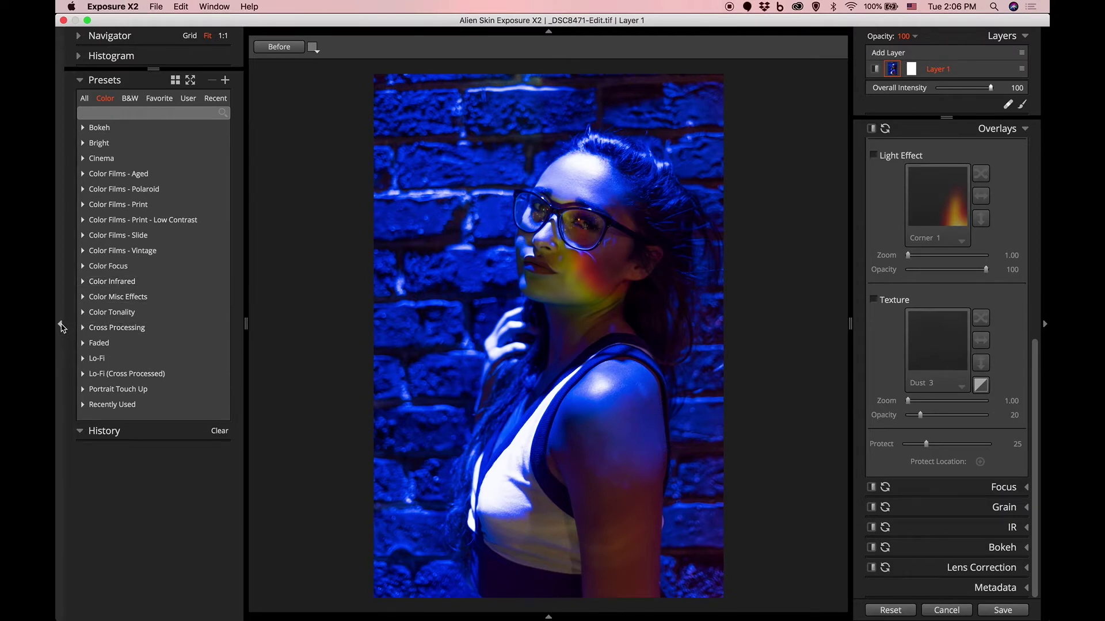
Hide the presets and the Before bar to enlarge the photo, and turn on the Light Effect overlay.
{"action": "left_click", "coordinate": [62, 326]}
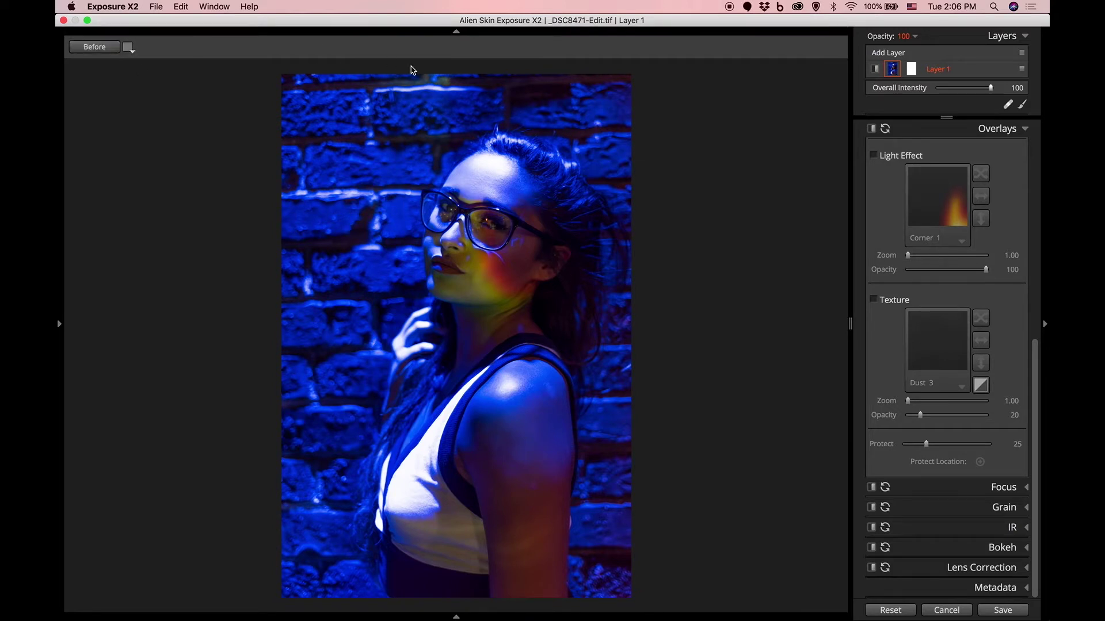
{"action": "left_click", "coordinate": [457, 32]}
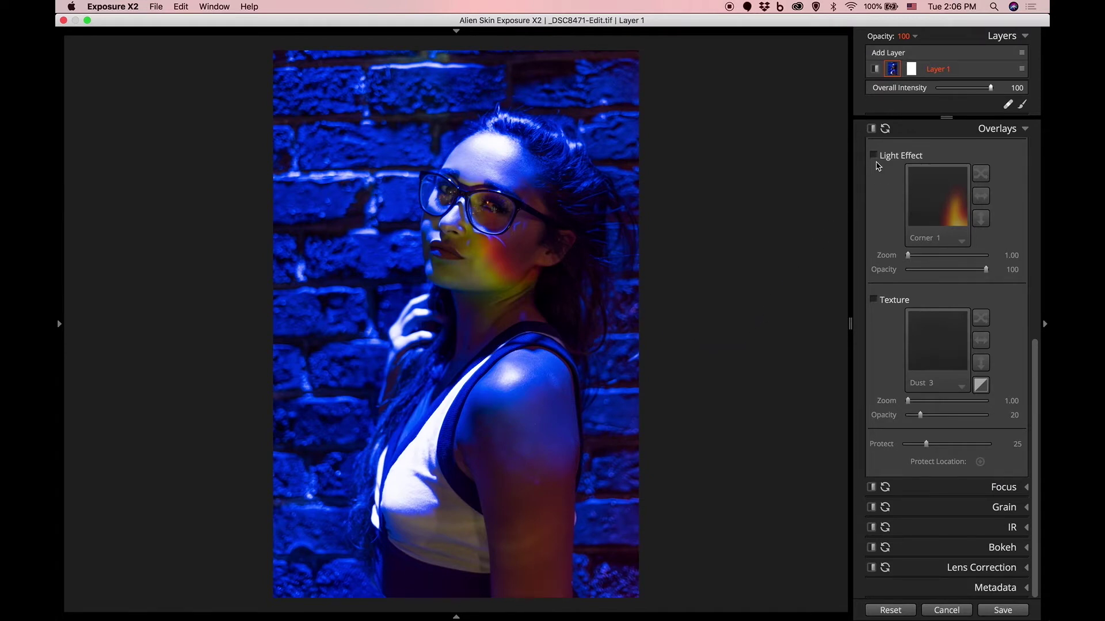
{"action": "left_click", "coordinate": [874, 156]}
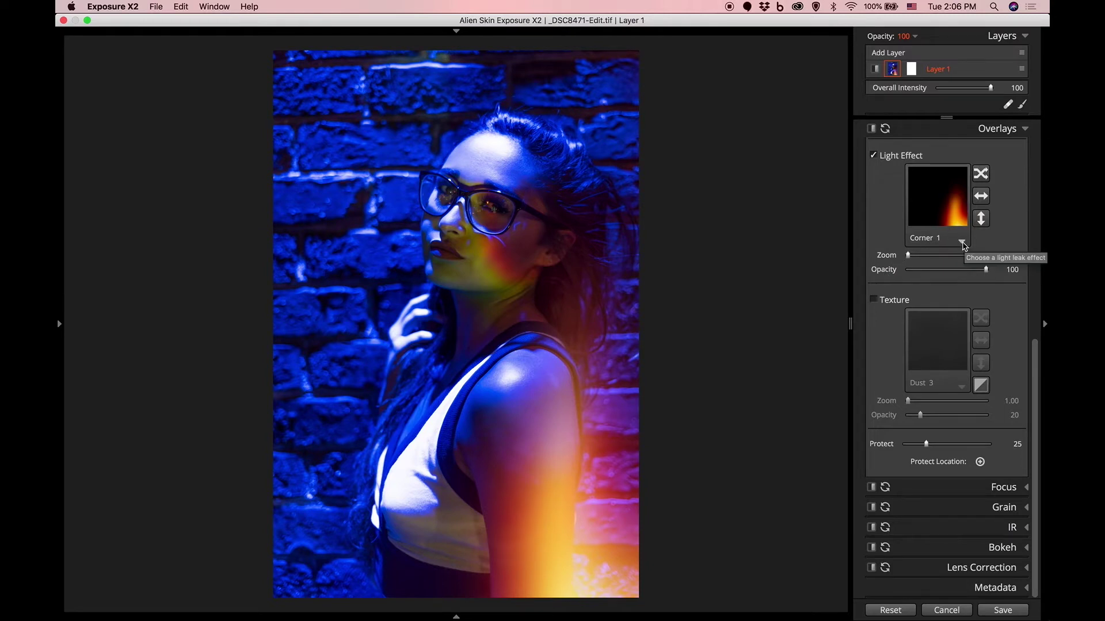
Preview the Blue, Bright Sun, Corner 1, Corner 2 and Corner 3 light effects on the portrait from the full collection.
{"action": "left_click", "coordinate": [962, 242]}
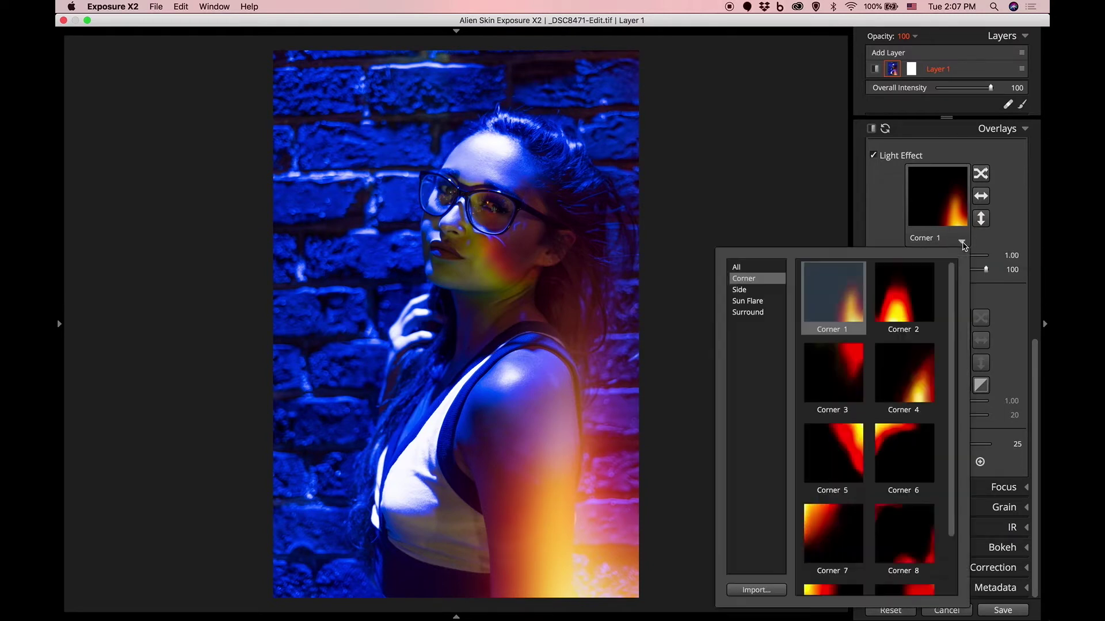
{"action": "left_click", "coordinate": [739, 269]}
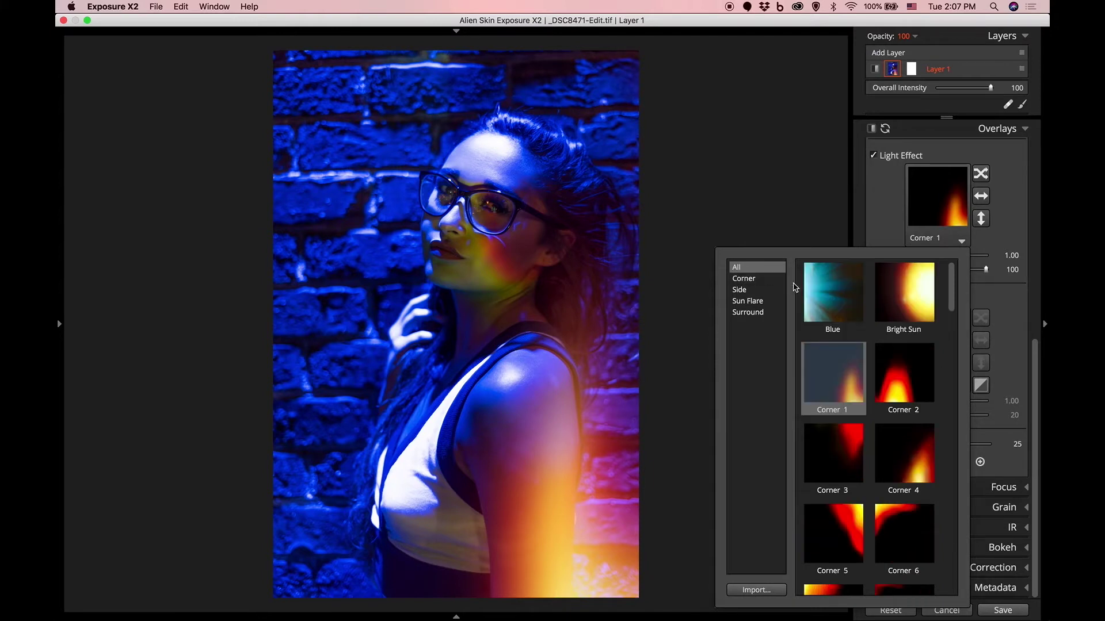
{"action": "left_click", "coordinate": [821, 293]}
{"action": "left_click", "coordinate": [896, 295]}
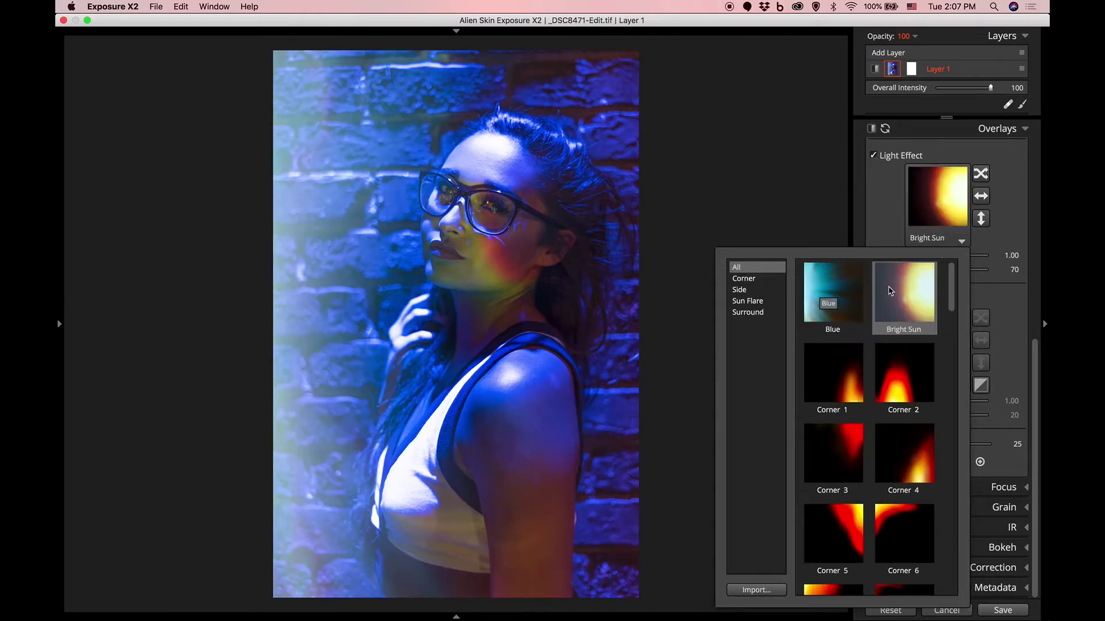
{"action": "left_click", "coordinate": [834, 373]}
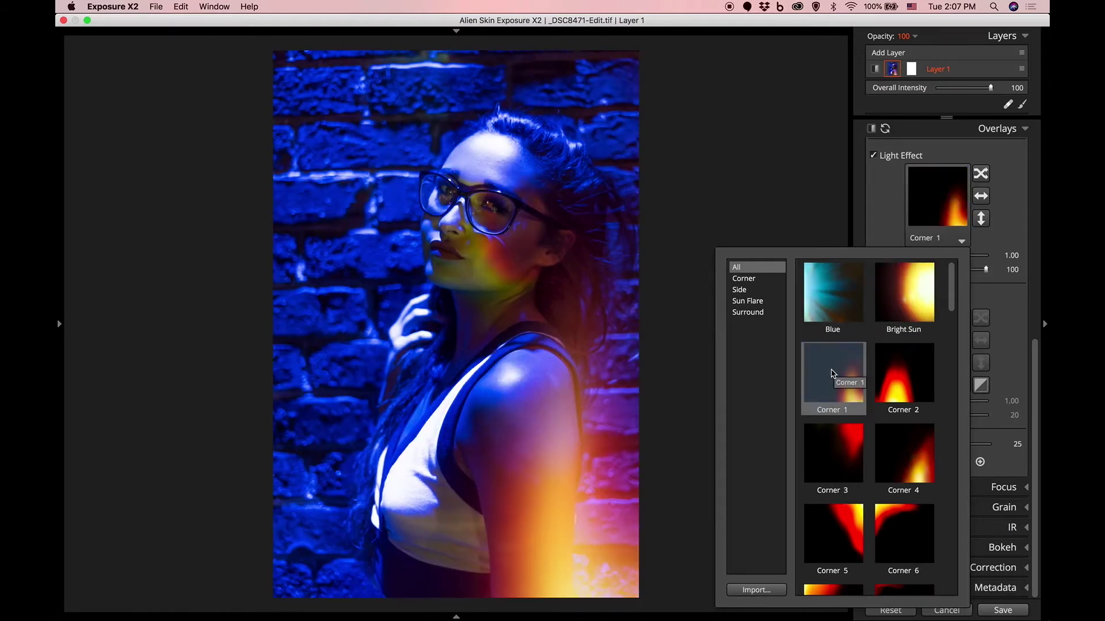
{"action": "left_click", "coordinate": [901, 381]}
{"action": "left_click", "coordinate": [922, 297]}
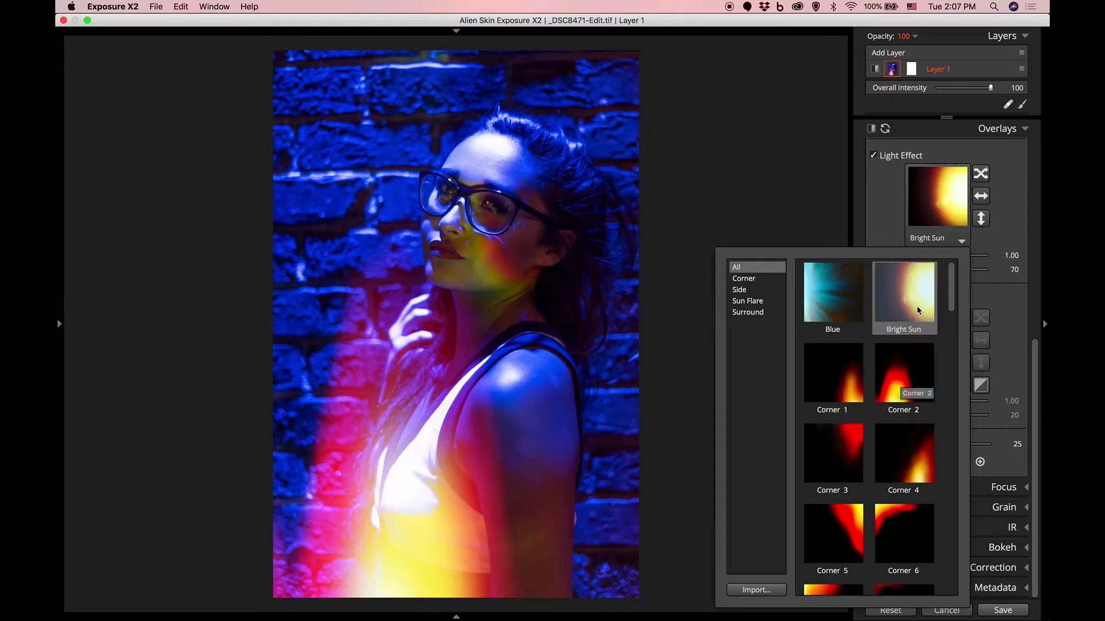
{"action": "left_click", "coordinate": [916, 347]}
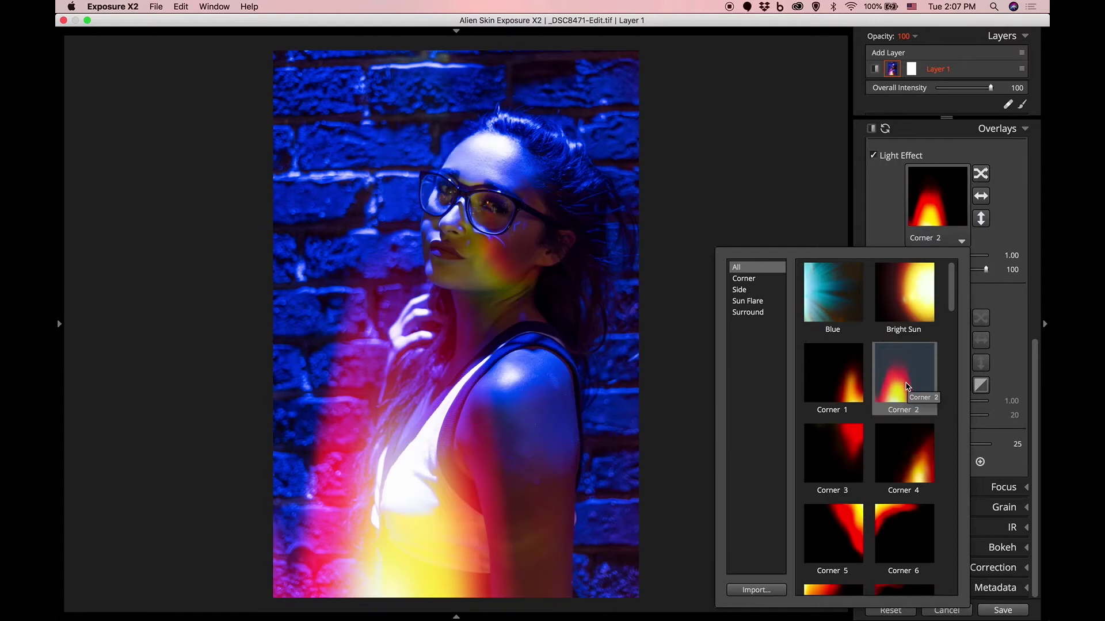
{"action": "left_click", "coordinate": [897, 440]}
{"action": "left_click", "coordinate": [833, 454]}
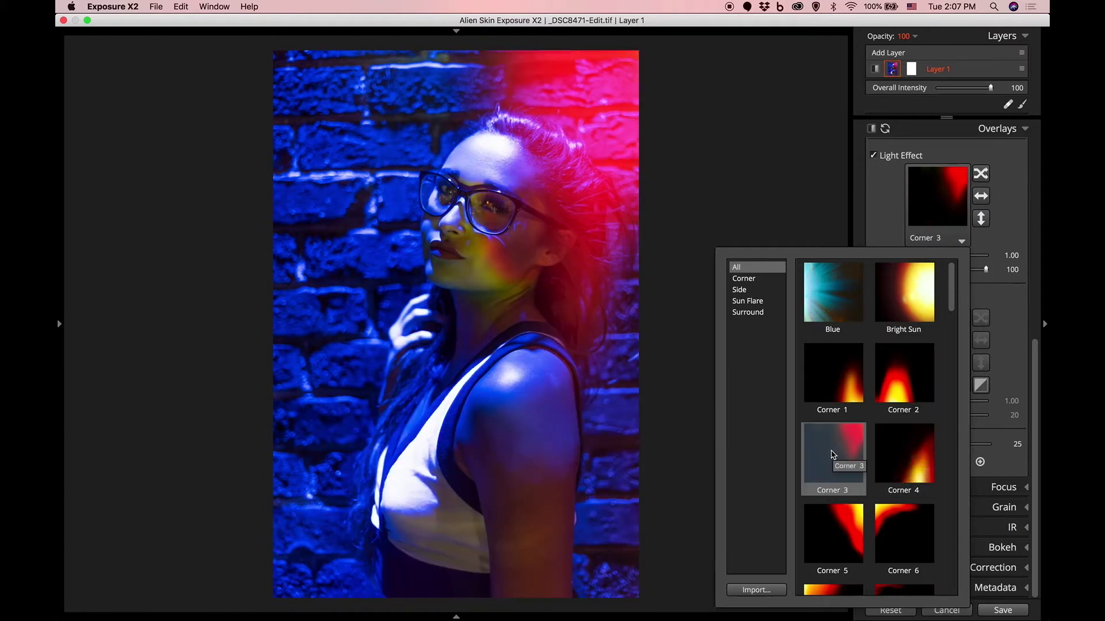
Browse further light effects such as Corner 8, Cyan and Corner 10, and apply Flare to the portrait.
{"action": "scroll", "coordinate": [838, 449], "scroll_direction": "down", "scroll_amount": 2}
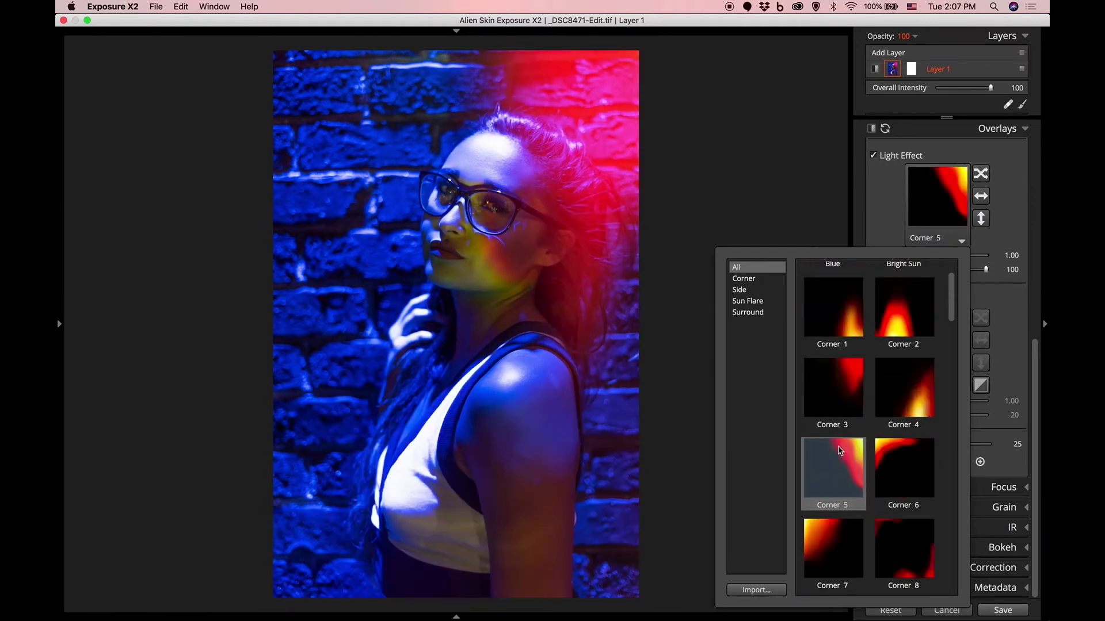
{"action": "scroll", "coordinate": [840, 450], "scroll_direction": "down", "scroll_amount": 2}
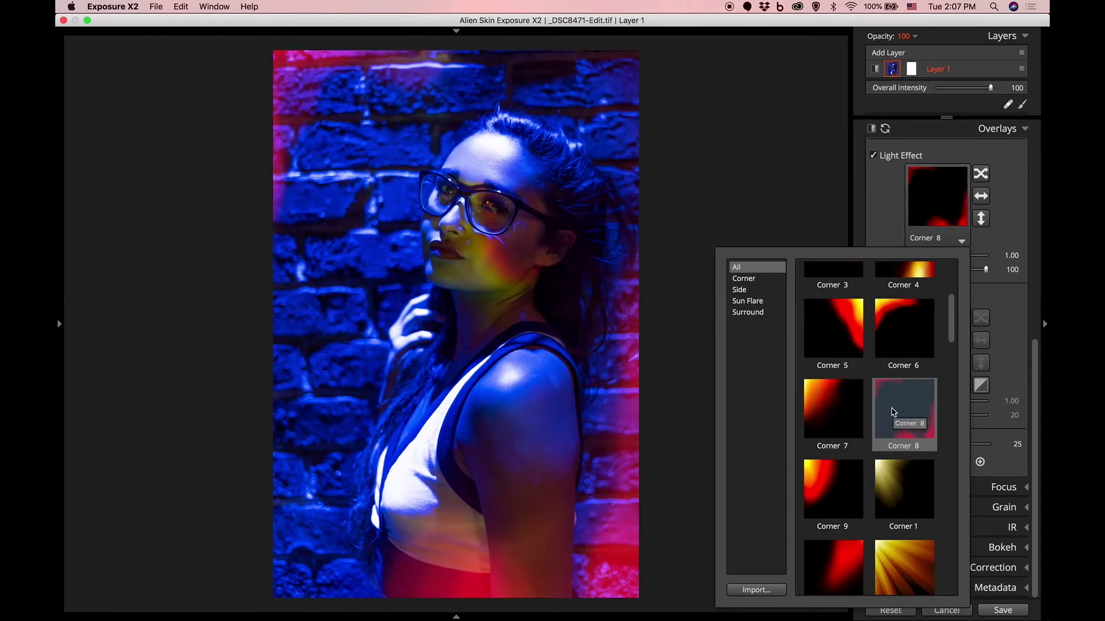
{"action": "scroll", "coordinate": [824, 415], "scroll_direction": "down", "scroll_amount": 3}
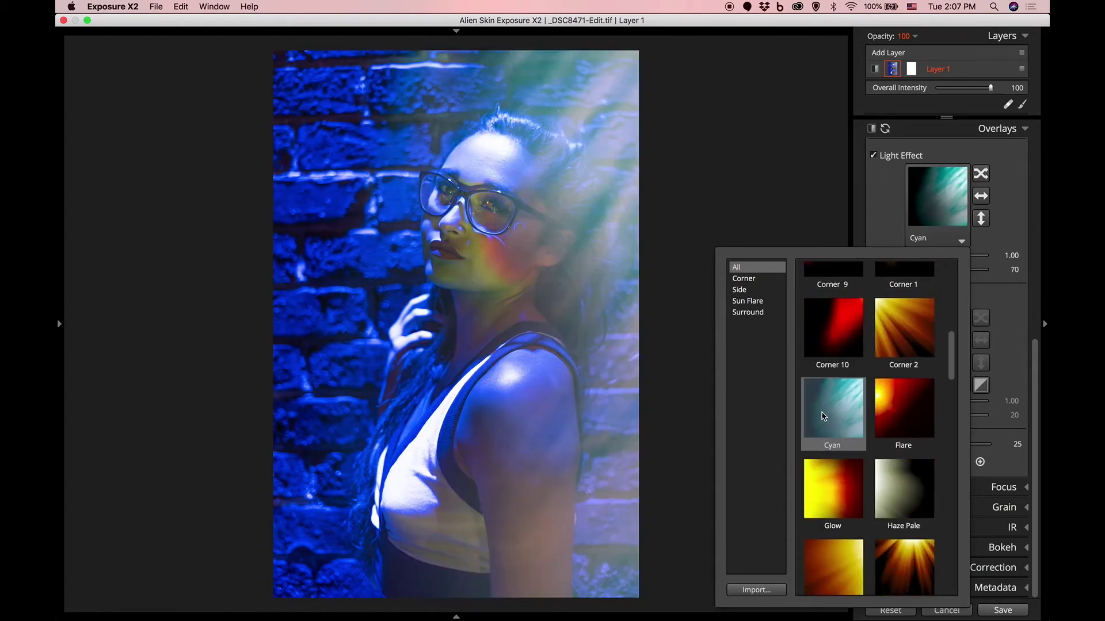
{"action": "scroll", "coordinate": [824, 416], "scroll_direction": "up", "scroll_amount": 2}
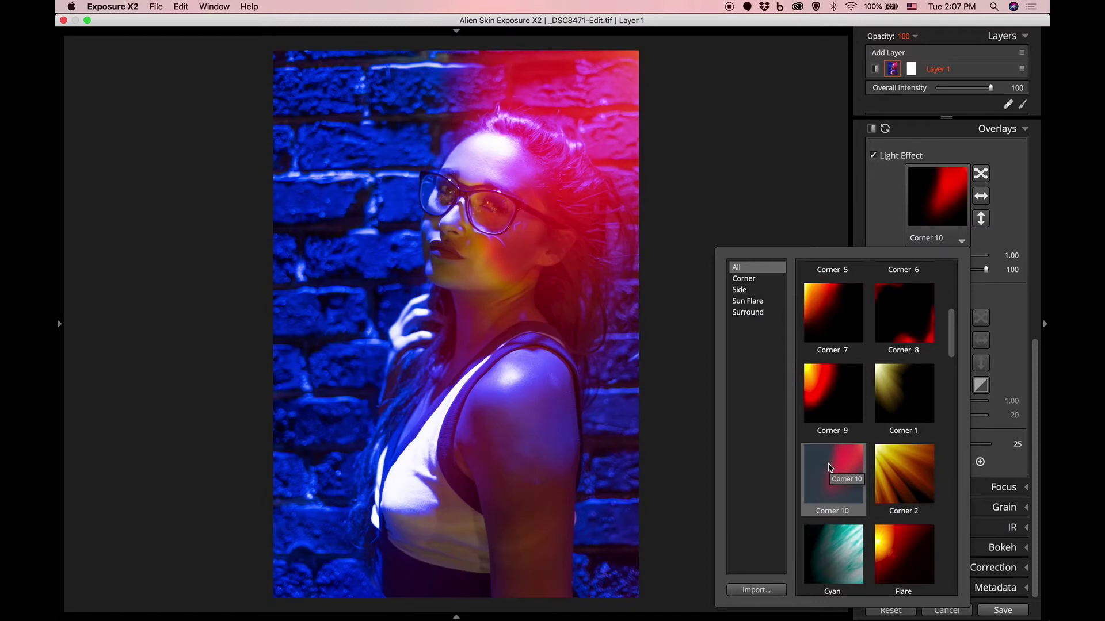
{"action": "scroll", "coordinate": [829, 467], "scroll_direction": "down", "scroll_amount": 3}
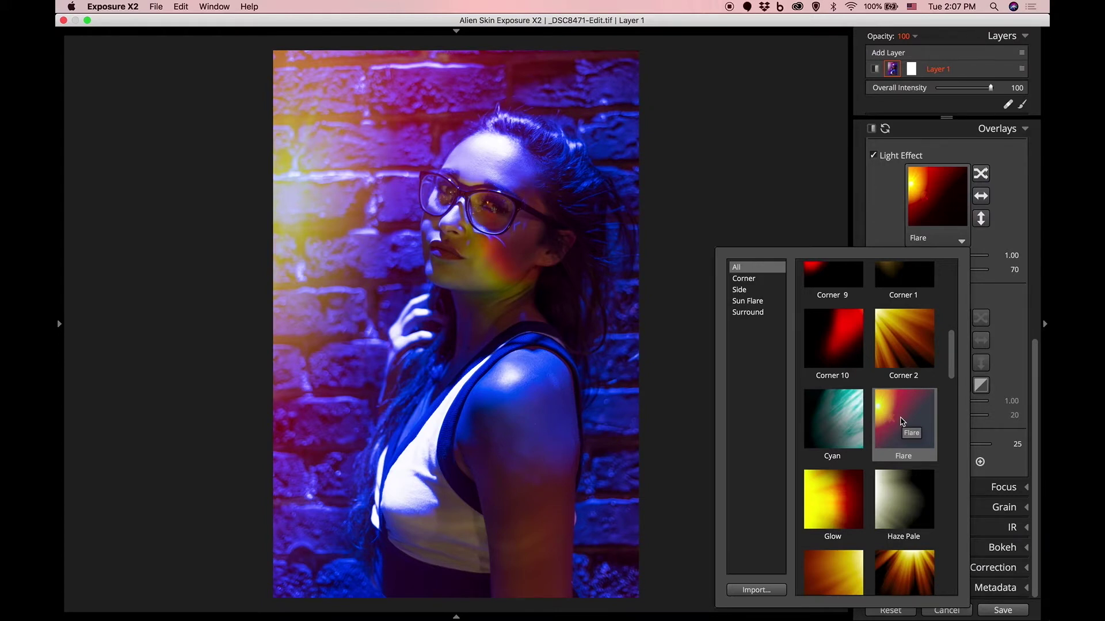
{"action": "left_click", "coordinate": [901, 420]}
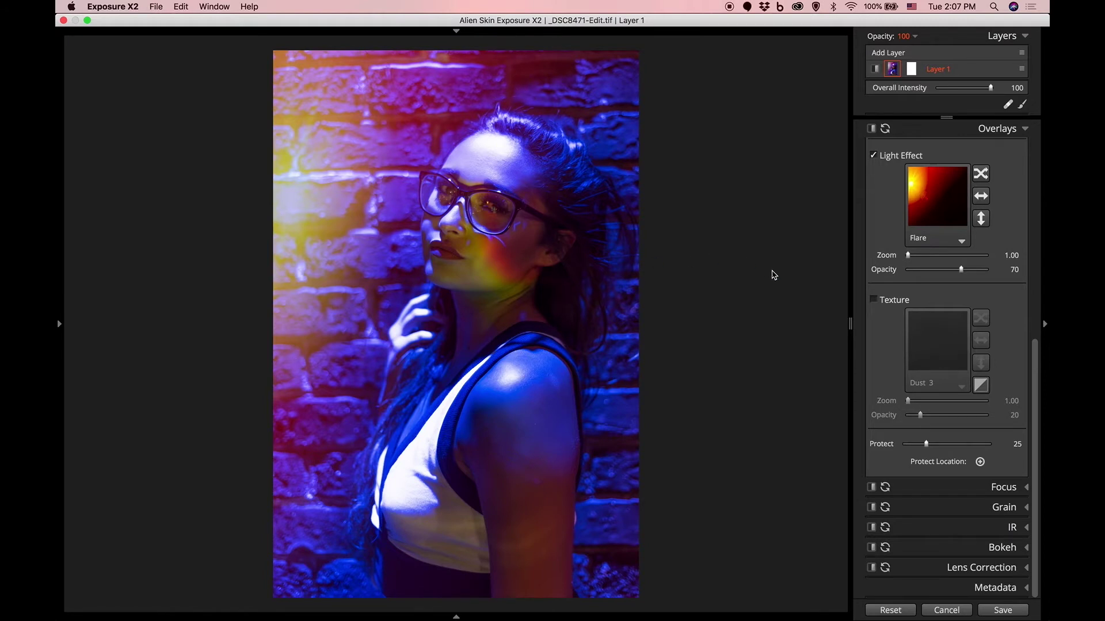
Flip the Flare light effect horizontally so it falls behind the woman's head, and set its opacity to 60.
{"action": "left_click", "coordinate": [982, 196]}
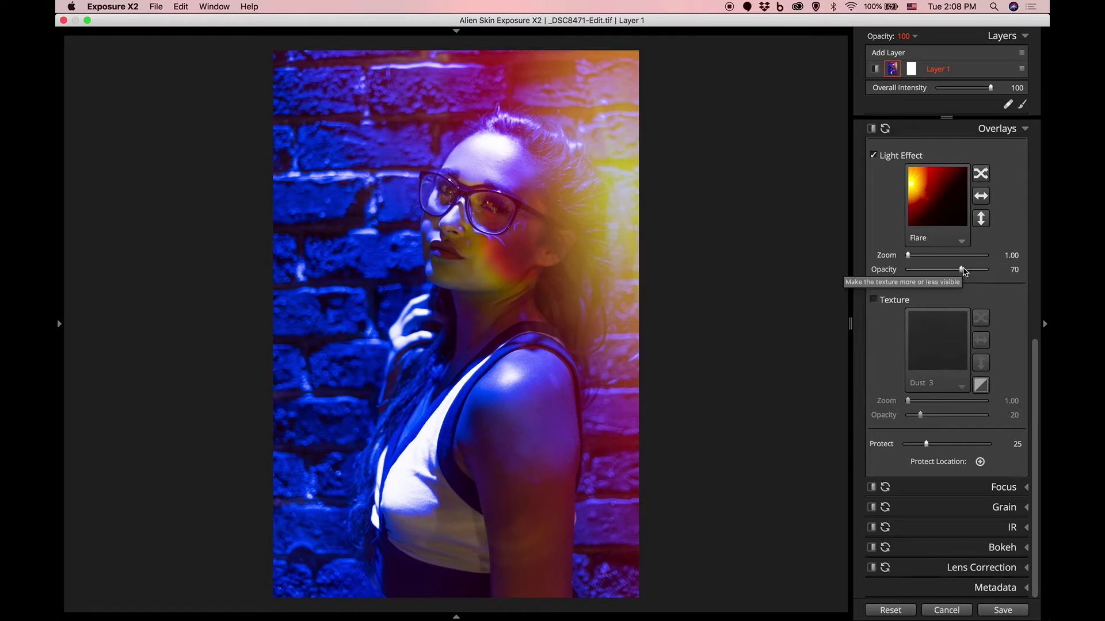
{"action": "mouse_move", "coordinate": [962, 271]}
{"action": "left_mouse_down"}
{"action": "mouse_move", "coordinate": [934, 272]}
{"action": "mouse_move", "coordinate": [952, 274]}
{"action": "left_mouse_up"}
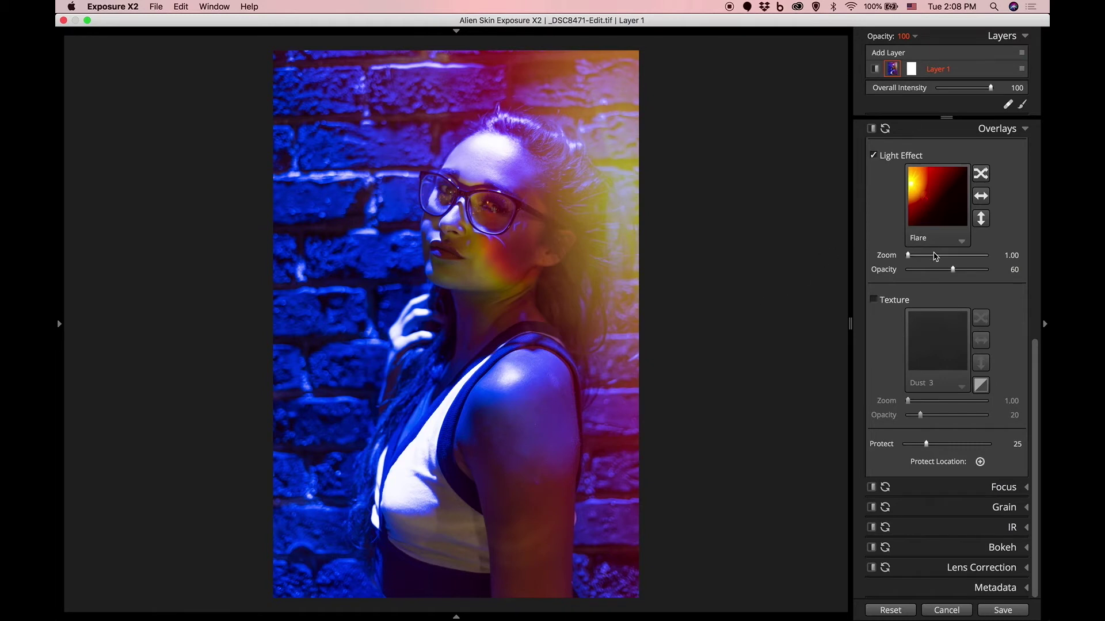
Preview the Cyan, Flare and Glow light effects from the Sun Flare category on the portrait.
{"action": "left_click", "coordinate": [962, 242]}
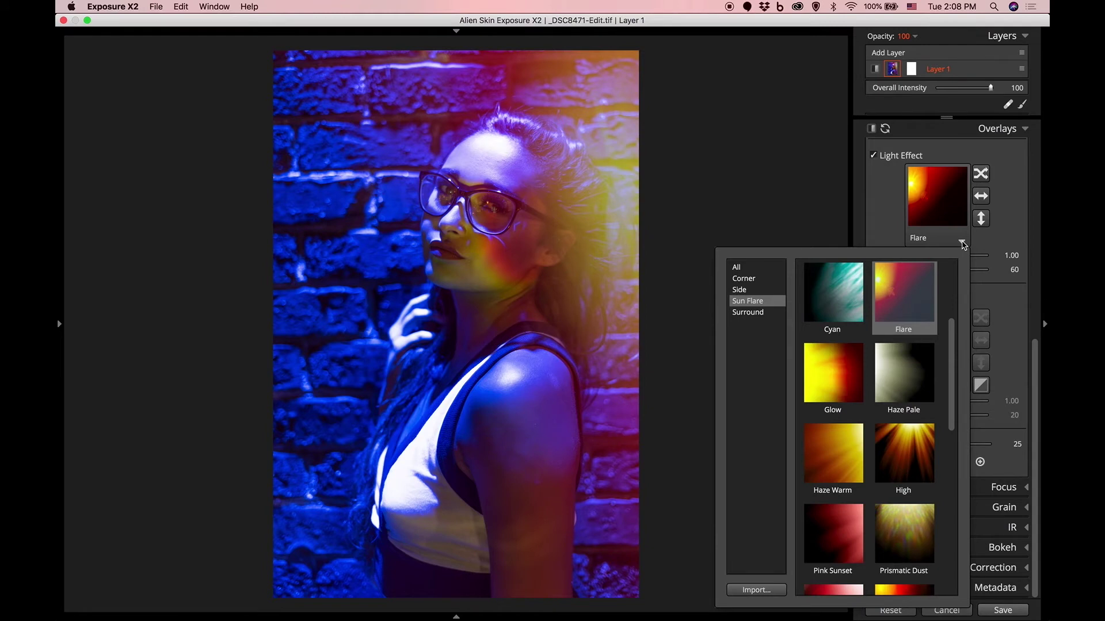
{"action": "left_click", "coordinate": [807, 318]}
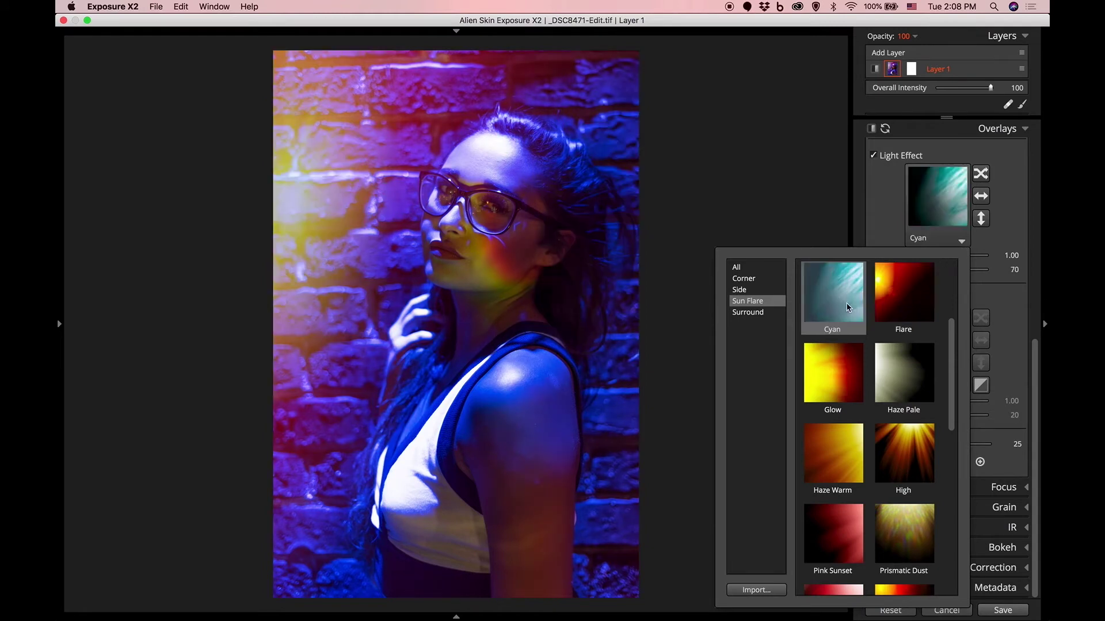
{"action": "left_click", "coordinate": [903, 296]}
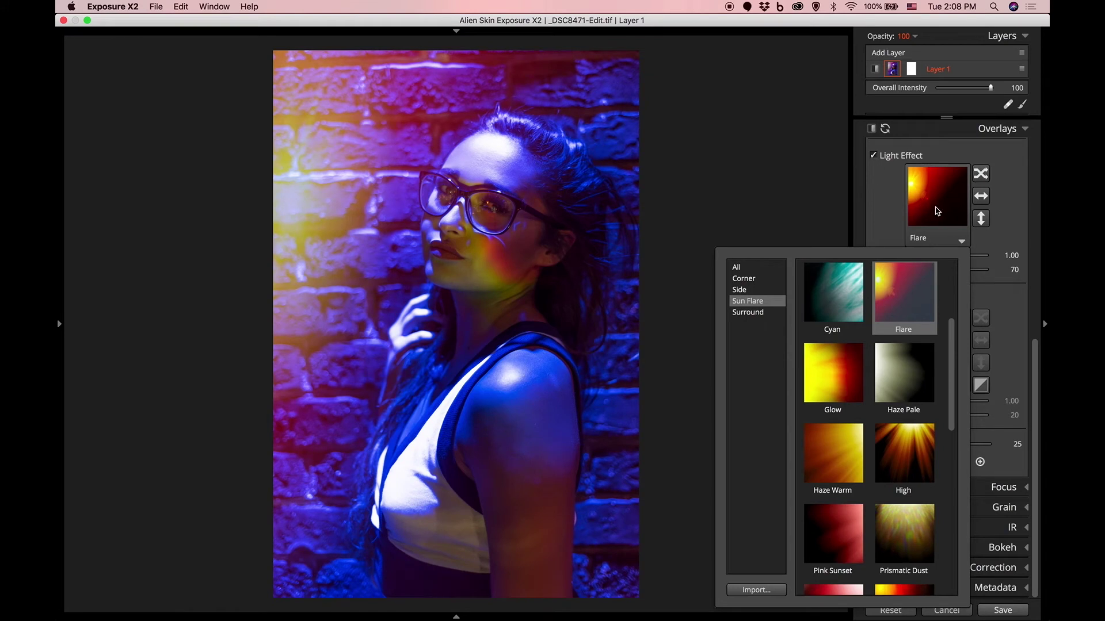
{"action": "left_click", "coordinate": [840, 278]}
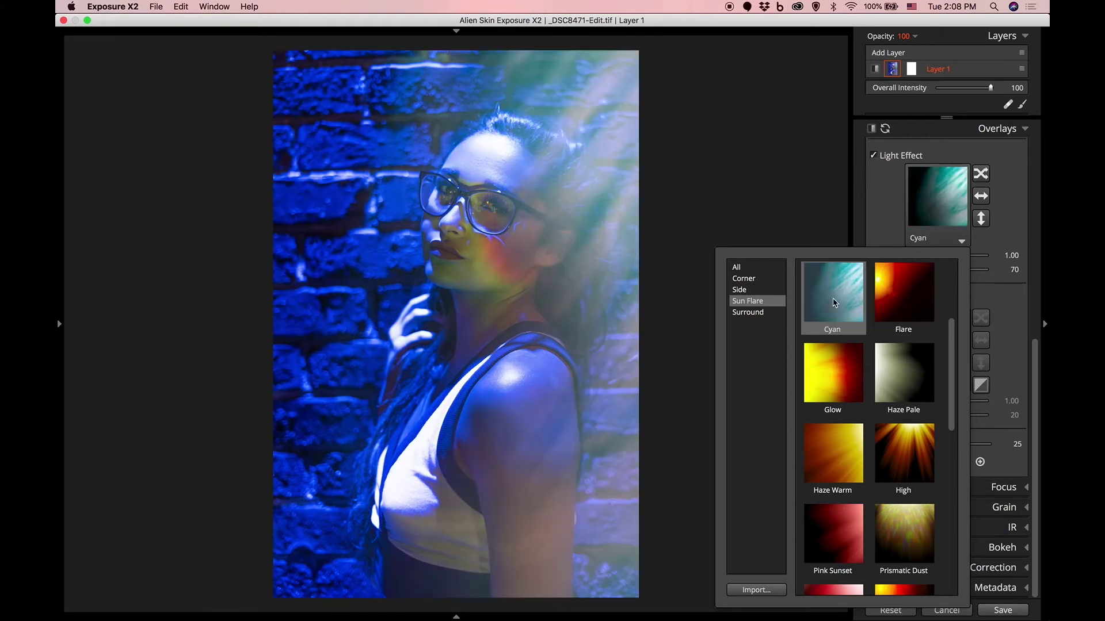
{"action": "left_click", "coordinate": [897, 296]}
{"action": "left_click", "coordinate": [897, 381]}
{"action": "left_click", "coordinate": [834, 391]}
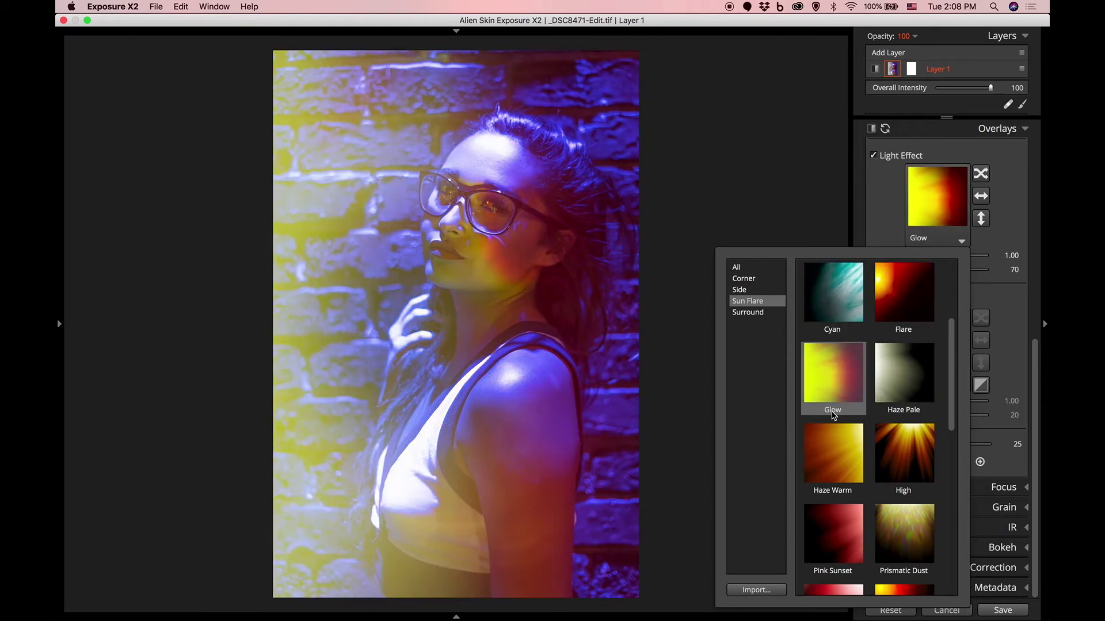
Try the High light effect, browse further Sun Flare effects, and apply Pink Sunset to the portrait.
{"action": "left_click", "coordinate": [884, 435]}
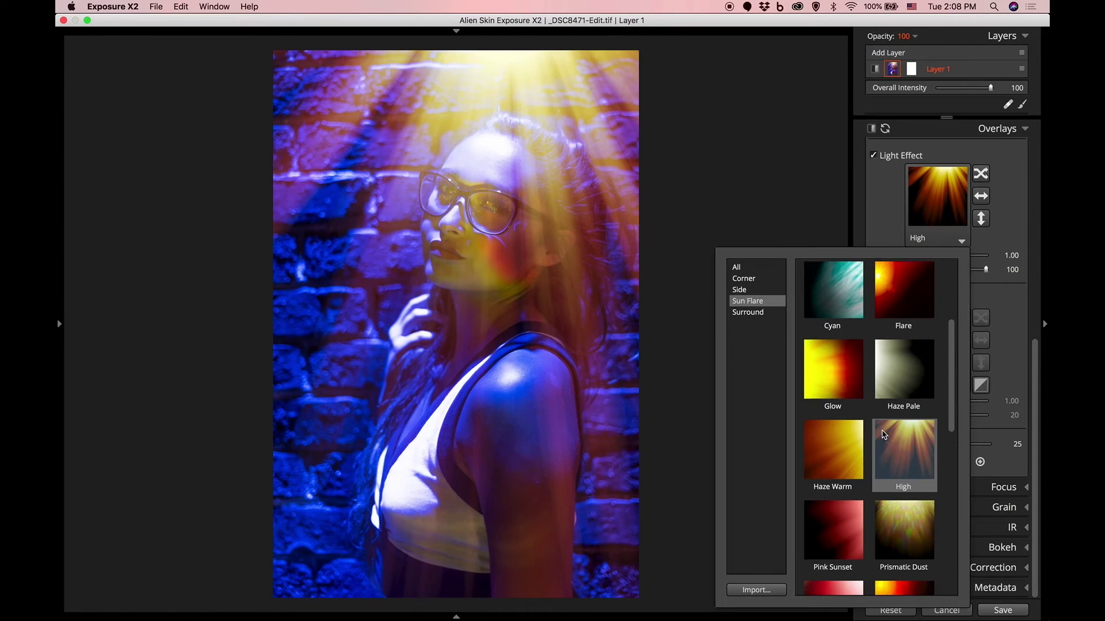
{"action": "scroll", "coordinate": [884, 435], "scroll_direction": "down", "scroll_amount": 3}
{"action": "left_click", "coordinate": [882, 430]}
{"action": "left_click", "coordinate": [923, 347]}
{"action": "left_click", "coordinate": [838, 343]}
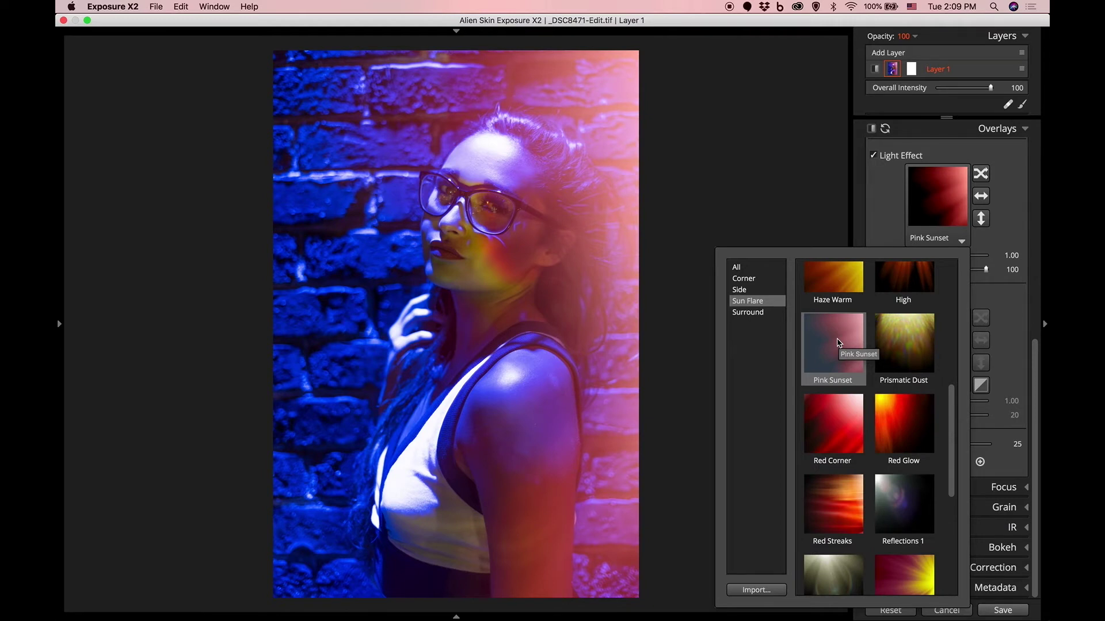
{"action": "left_click", "coordinate": [837, 343]}
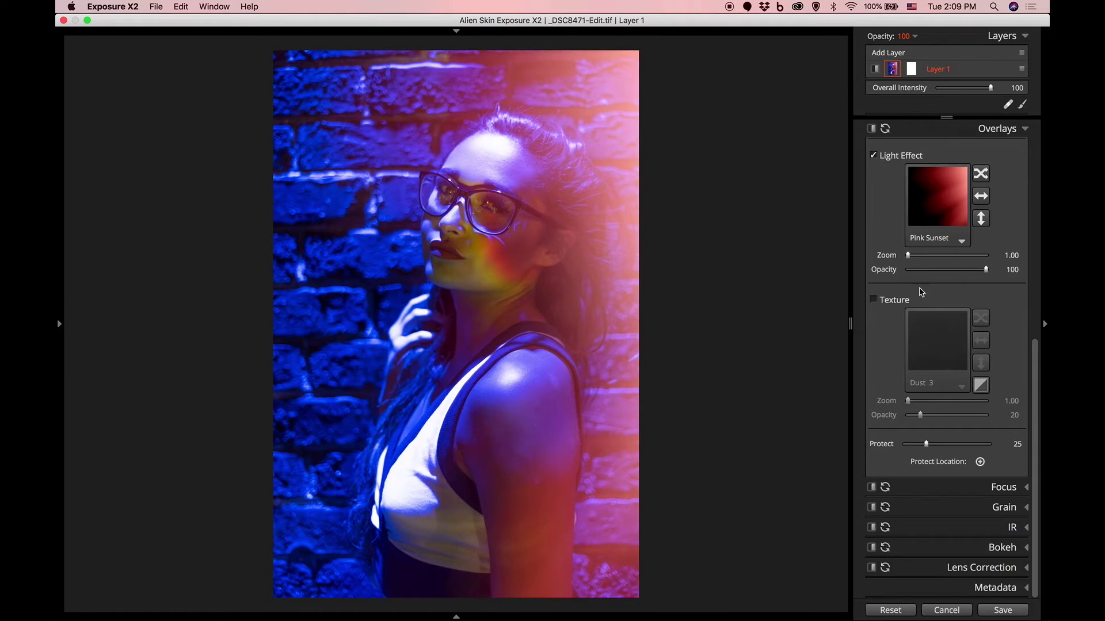
{"action": "left_click", "coordinate": [944, 198]}
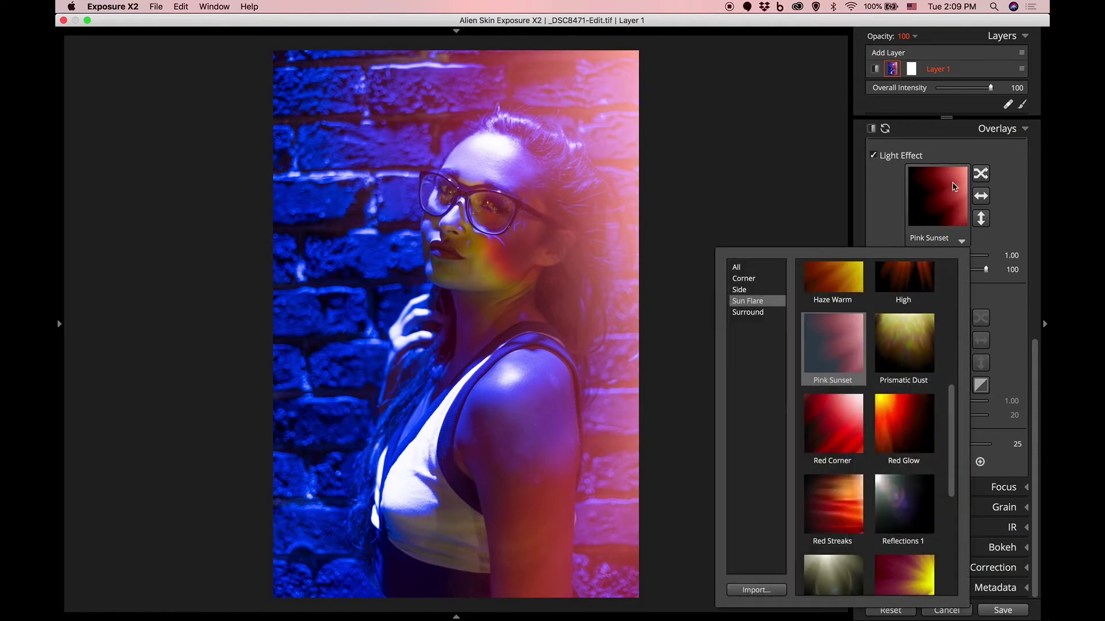
{"action": "left_click", "coordinate": [954, 187]}
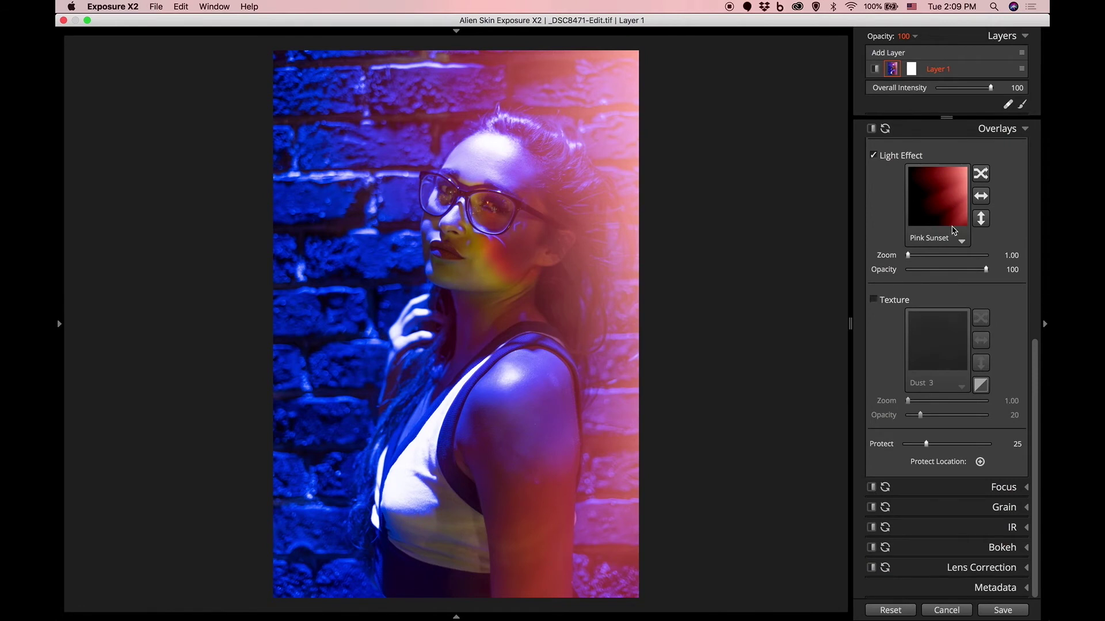
Lower the Pink Sunset light effect's opacity to about 19 and save the portrait back to Lightroom.
{"action": "left_click_drag", "start_coordinate": [987, 272], "coordinate": [930, 273]}
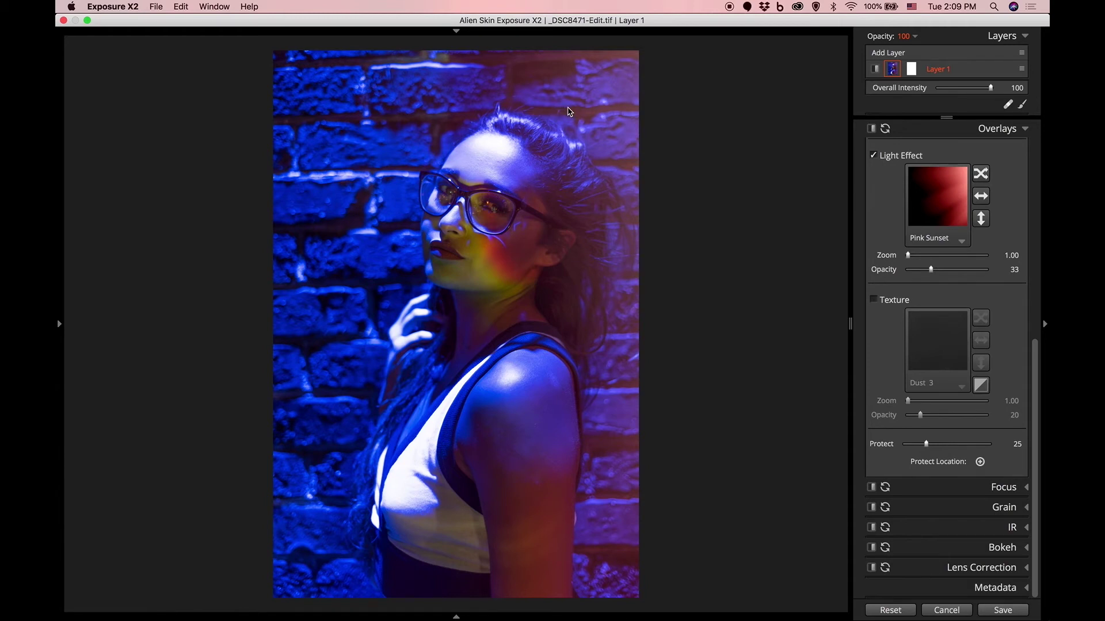
{"action": "left_click", "coordinate": [914, 70]}
{"action": "left_click_drag", "start_coordinate": [931, 269], "coordinate": [918, 275]}
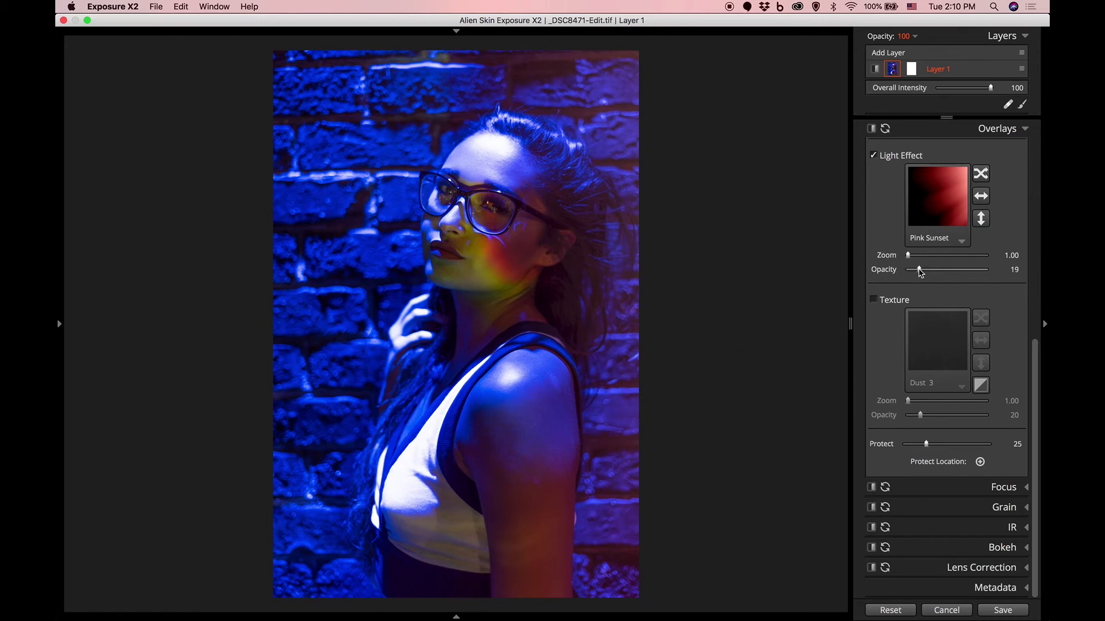
{"action": "left_click_drag", "start_coordinate": [921, 274], "coordinate": [916, 273]}
{"action": "left_click", "coordinate": [1002, 610]}
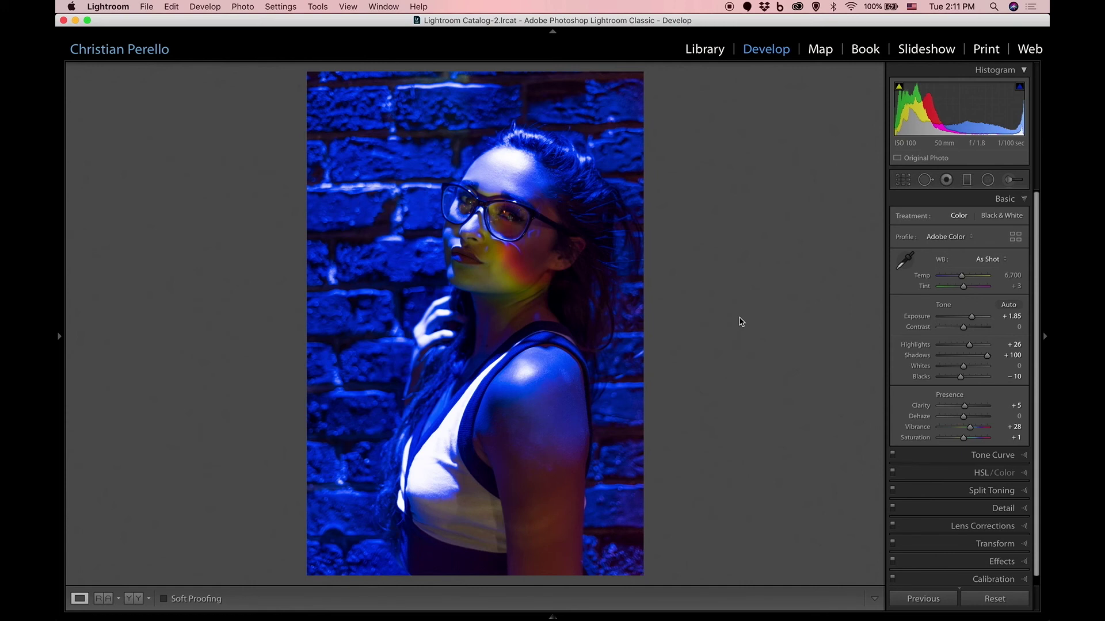
Compare the edited portrait with its unedited original and with the version that has the Pink Sunset overlay.
{"action": "key", "text": "backslash"}
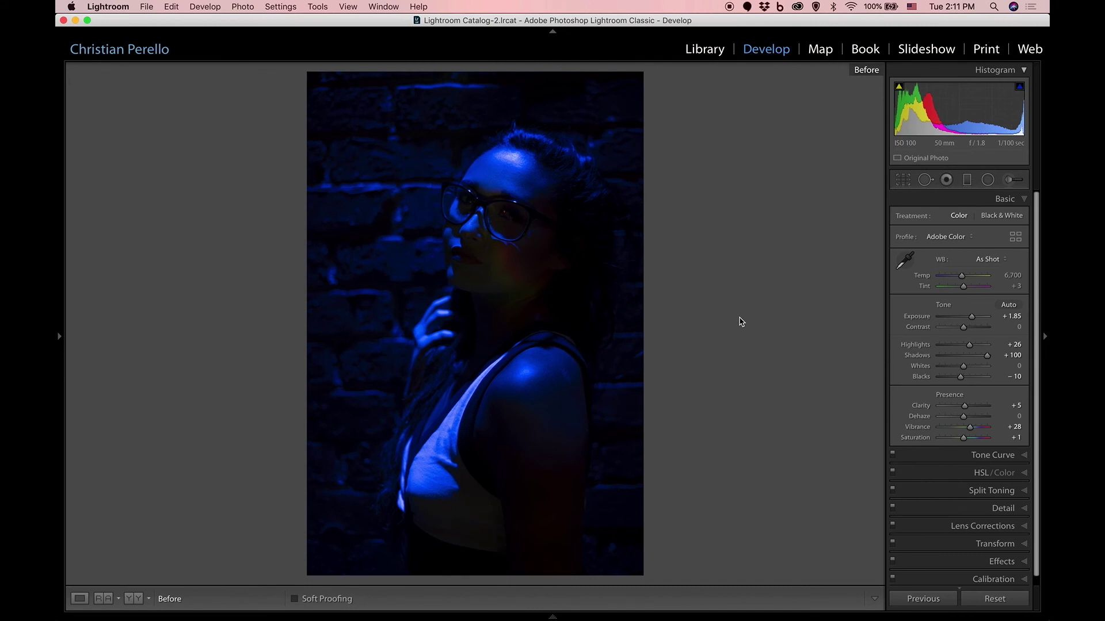
{"action": "key", "text": "backslash"}
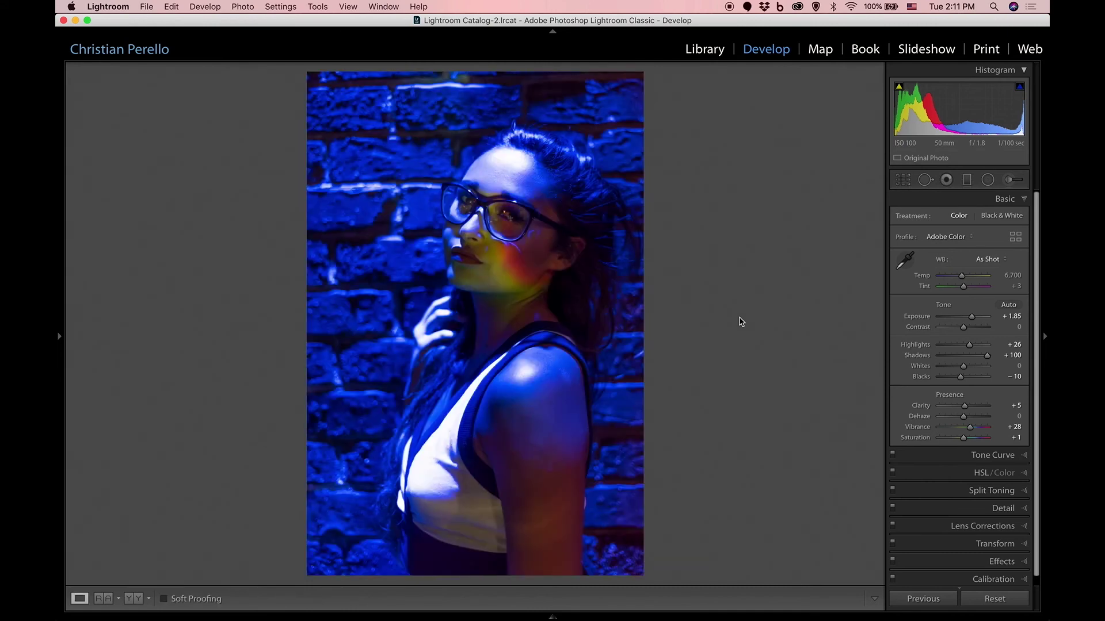
{"action": "key", "text": "Right"}
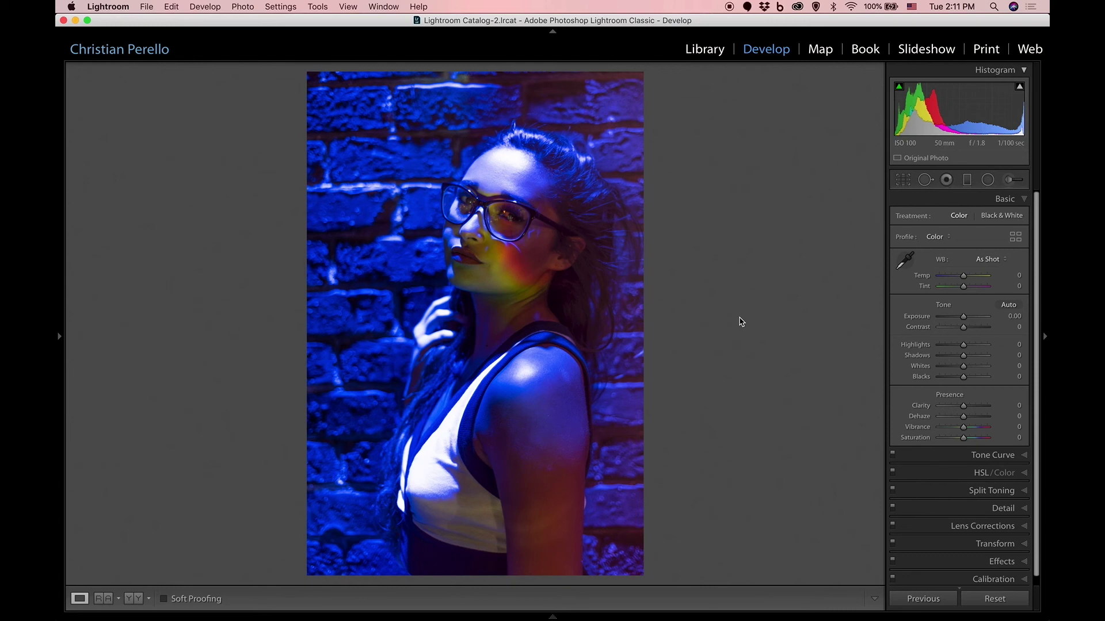
{"action": "key", "text": "backslash"}
{"action": "key", "text": "backslash"}
{"action": "key", "text": "Left"}
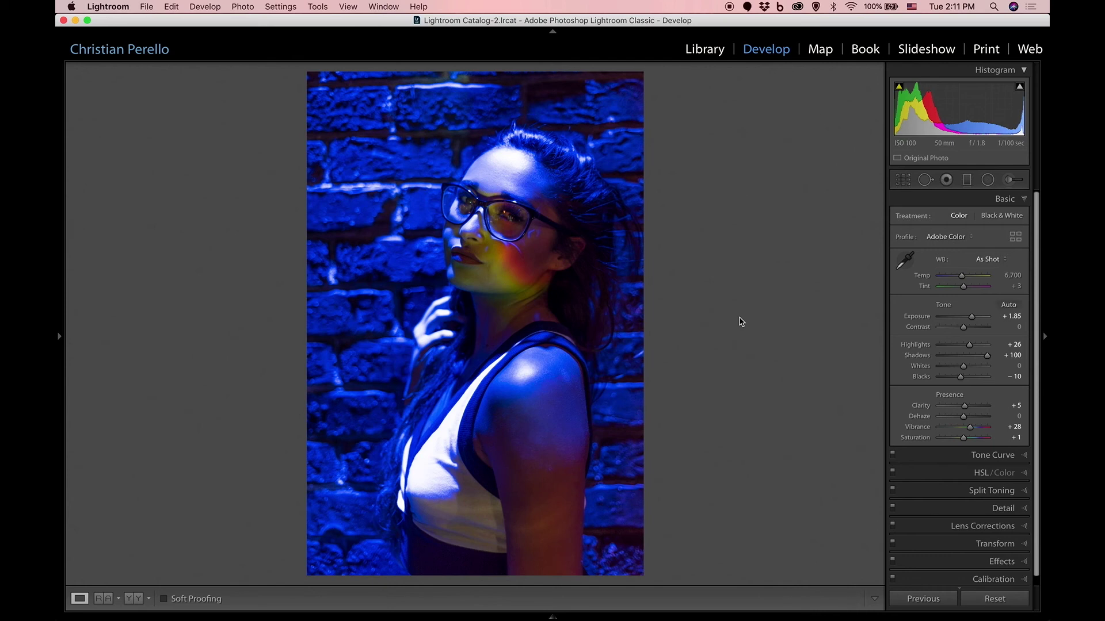
{"action": "key", "text": "Right"}
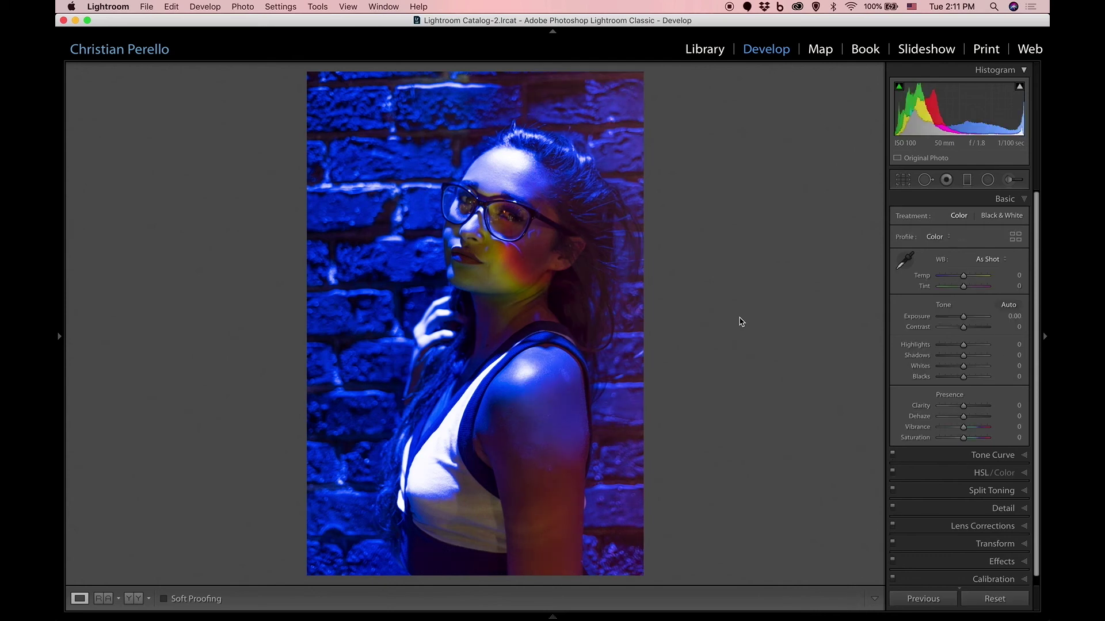